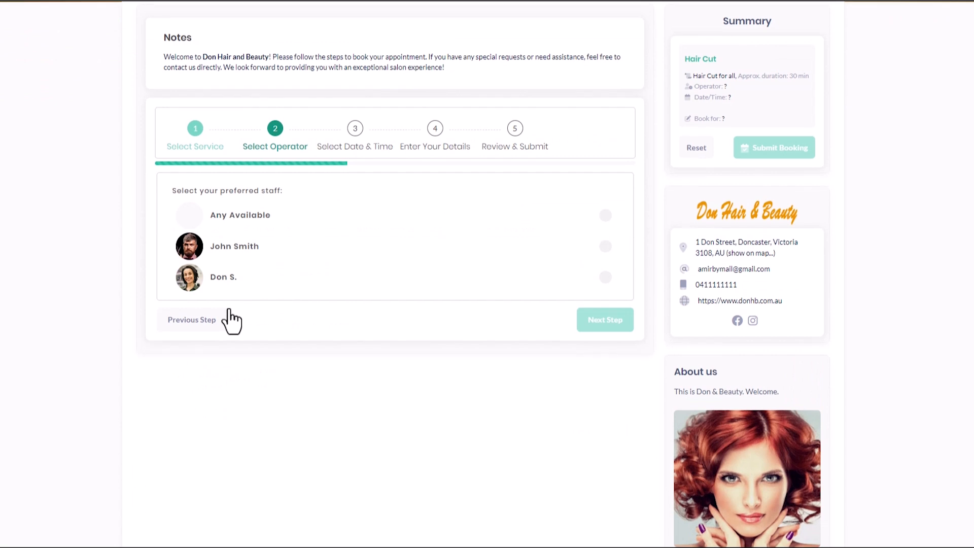
Step: Book the Hair Cut with the named stylist on Friday 12 Jul 2024 at 5:00 pm
{"action": "left_click", "coordinate": [234, 307]}
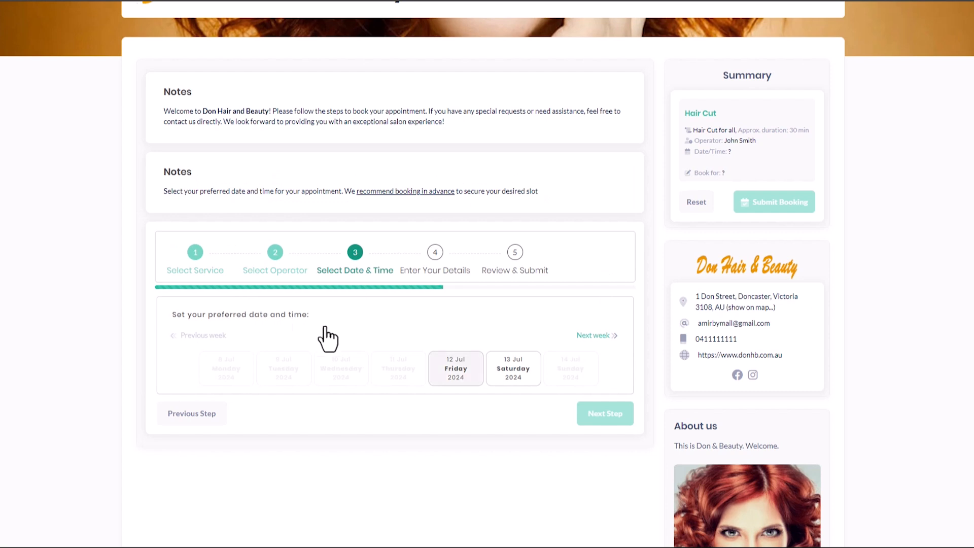
{"action": "left_click", "coordinate": [460, 373]}
{"action": "scroll", "coordinate": [454, 380], "scroll_direction": "down", "scroll_amount": 1}
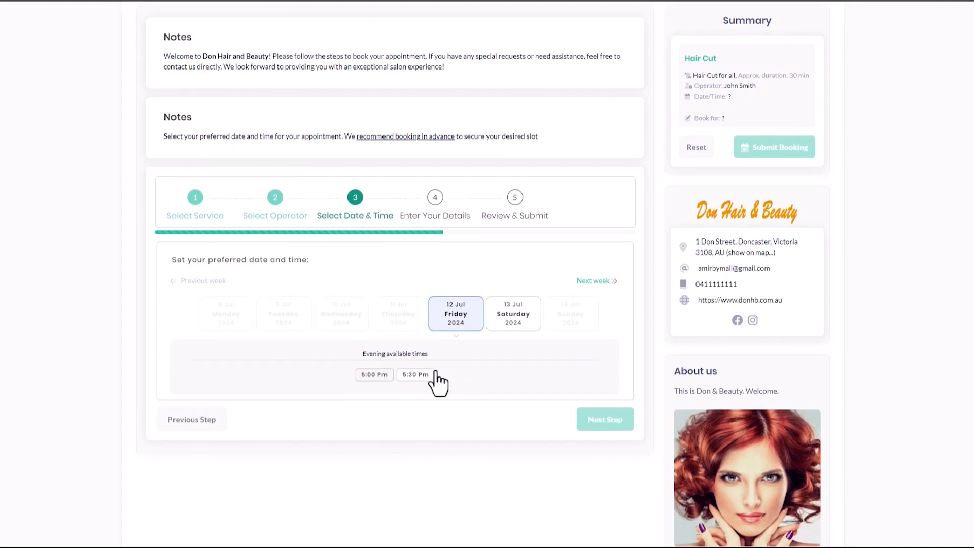
{"action": "left_click", "coordinate": [375, 376]}
{"action": "left_click", "coordinate": [360, 251]}
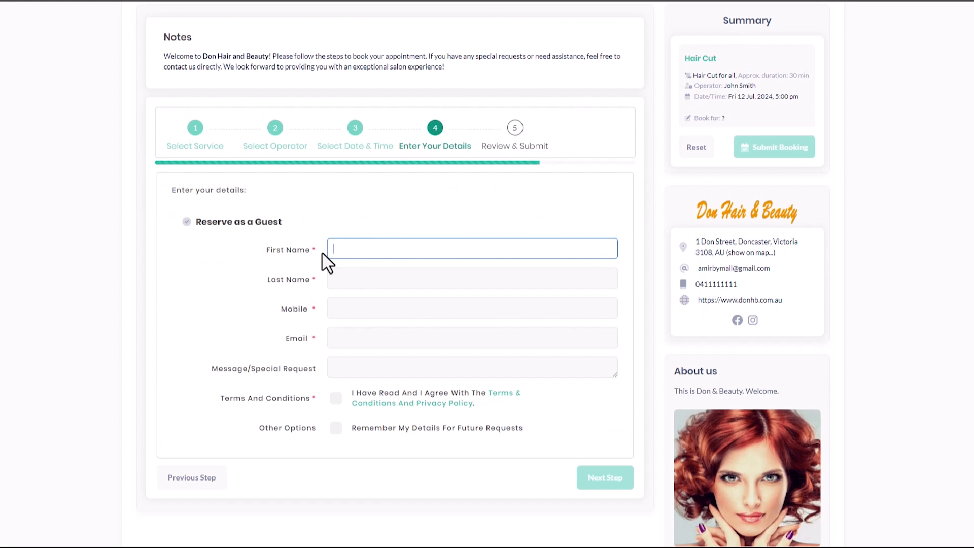
Step: Fill in the guest's first name, last name, mobile number and e-mail address
{"action": "type", "text": "John"}
{"action": "key", "text": "Tab"}
{"action": "type", "text": "Smith"}
{"action": "key", "text": "Tab"}
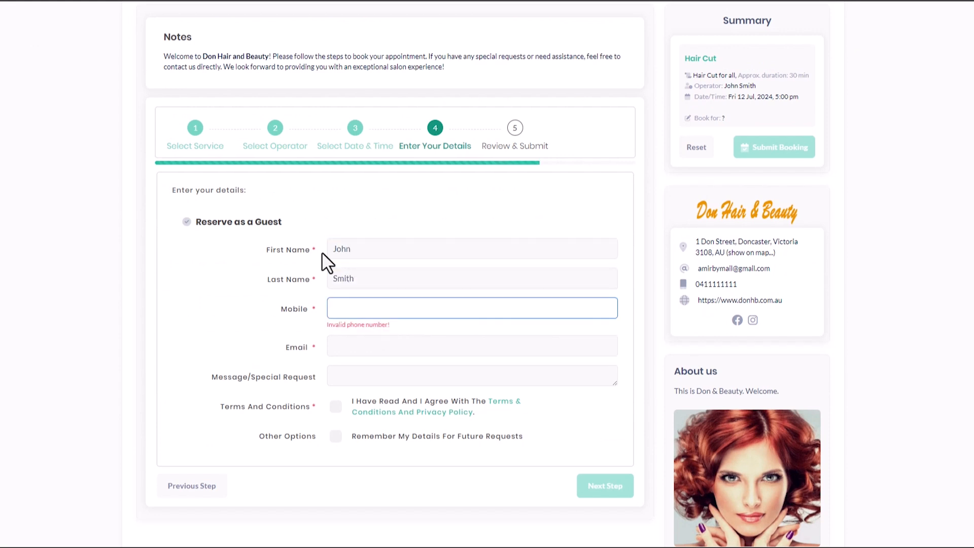
{"action": "type", "text": "04123"}
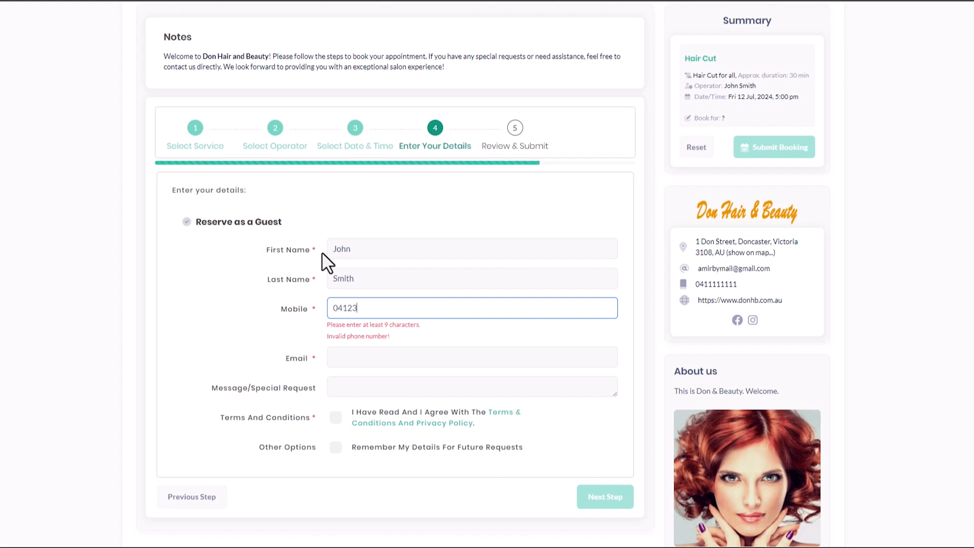
{"action": "type", "text": "45678"}
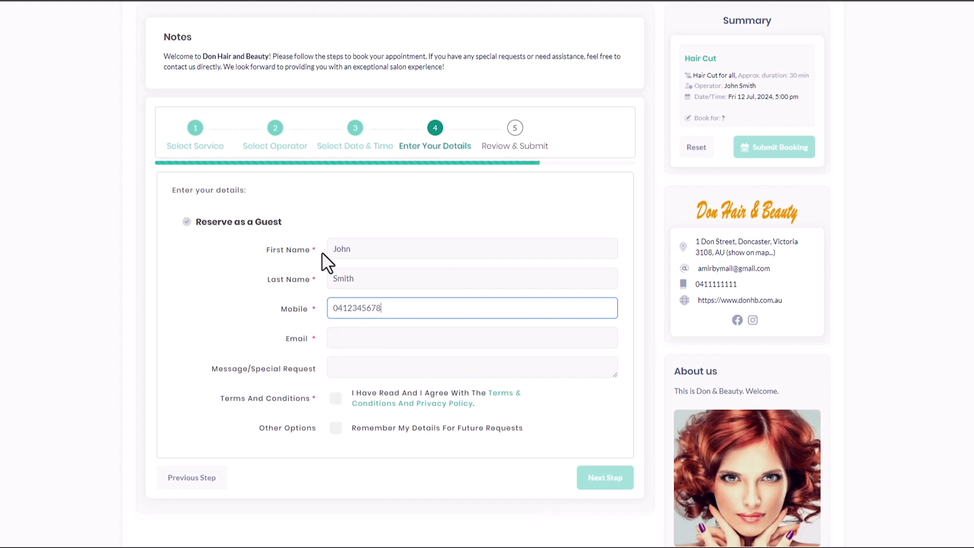
{"action": "key", "text": "Tab"}
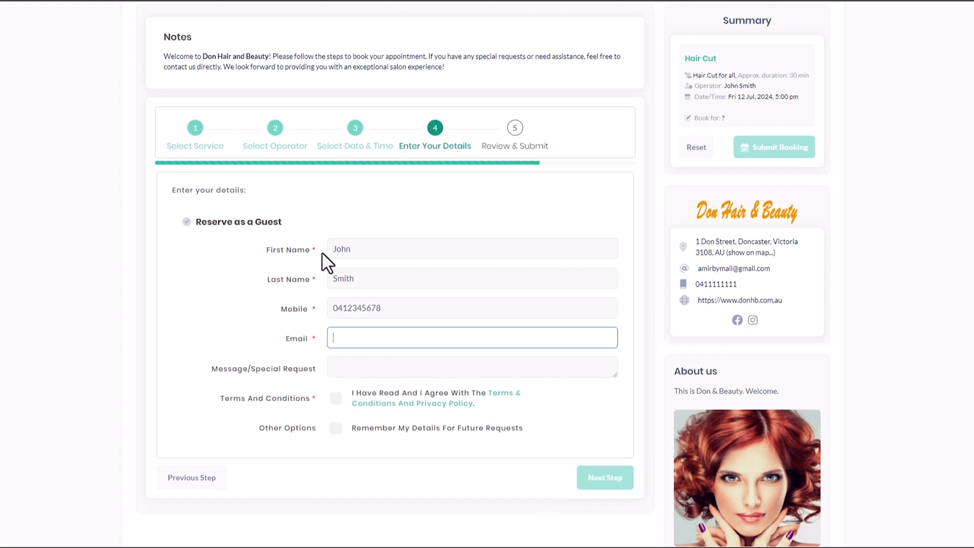
{"action": "type", "text": "john@"}
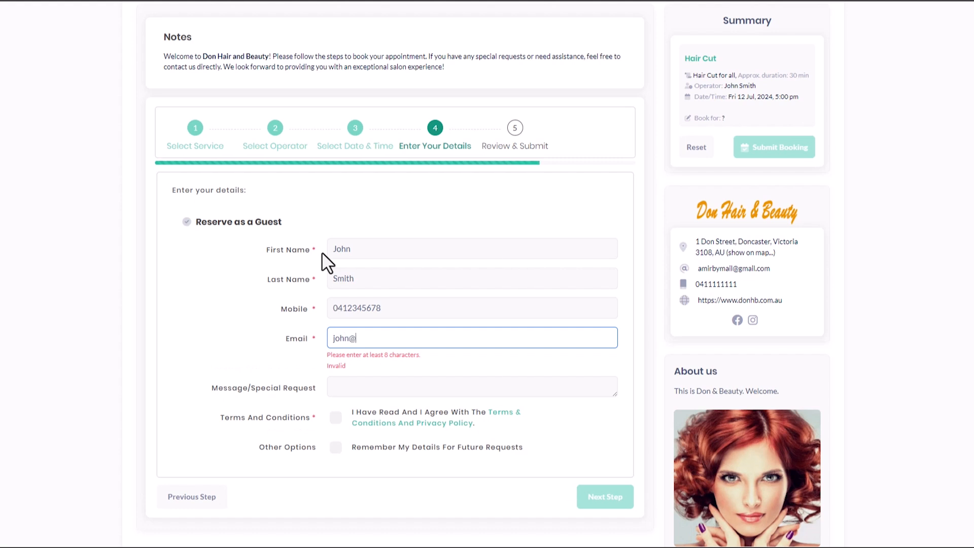
{"action": "type", "text": "abc.com"}
Step: Read the Terms & Conditions note and close it
{"action": "key", "text": "Tab"}
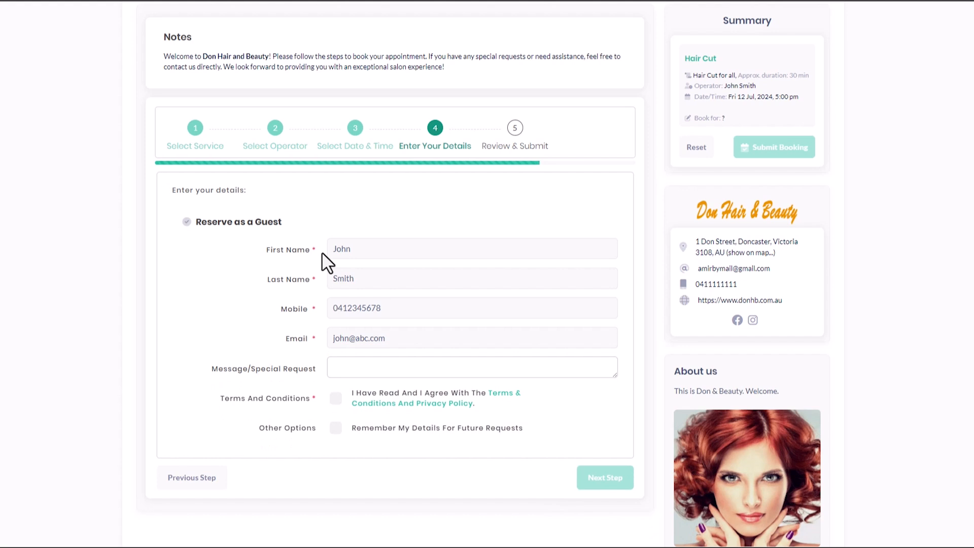
{"action": "left_click", "coordinate": [367, 405]}
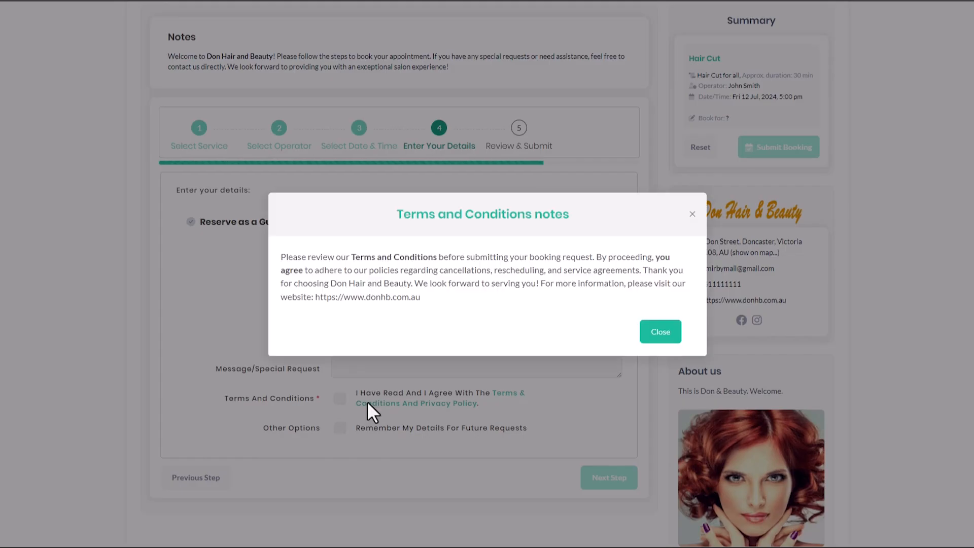
{"action": "left_click", "coordinate": [661, 333]}
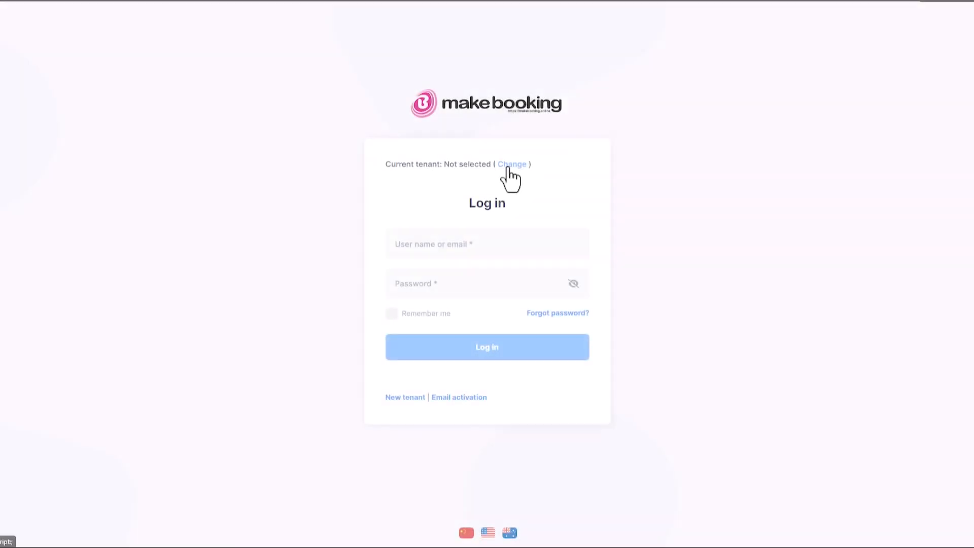
Step: Switch the login to the salon's tenant by entering its tenancy name
{"action": "left_click", "coordinate": [509, 166]}
{"action": "left_click", "coordinate": [463, 76]}
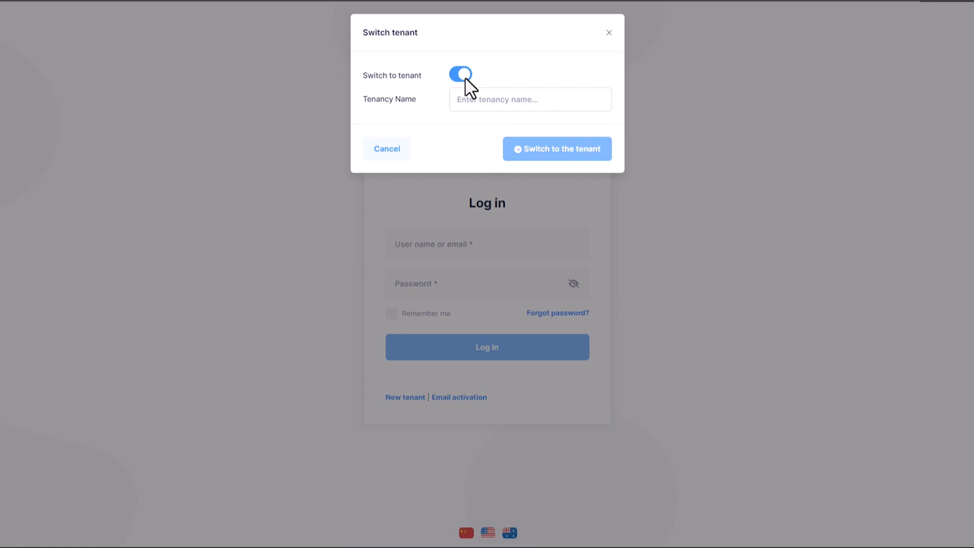
{"action": "left_click", "coordinate": [477, 104]}
{"action": "type", "text": "Donna"}
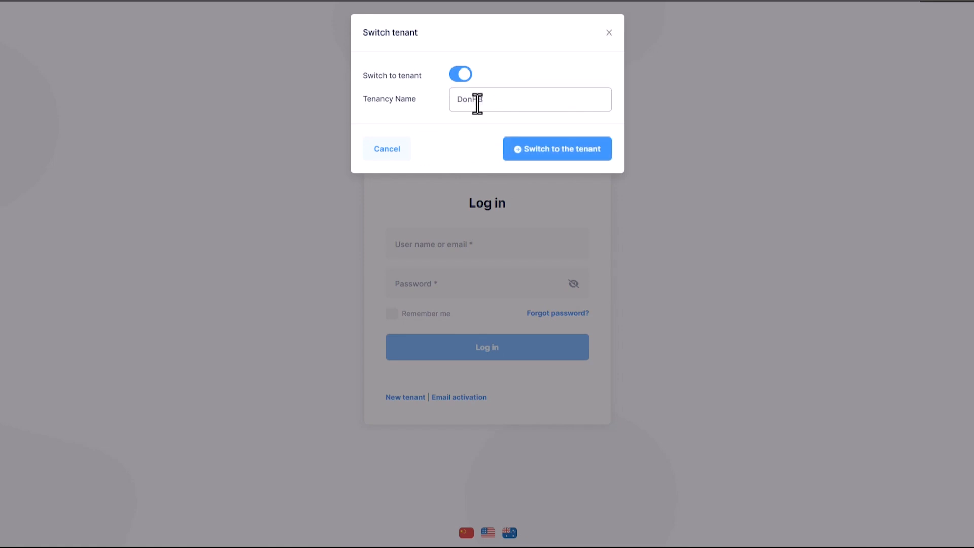
{"action": "left_click", "coordinate": [524, 162]}
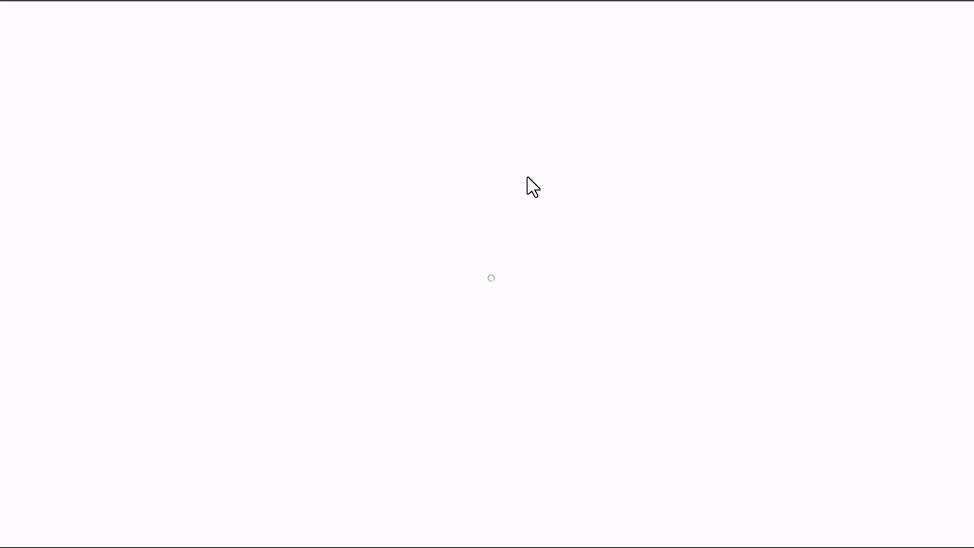
Step: Log in with the administrator username and password
{"action": "type", "text": "Admin"}
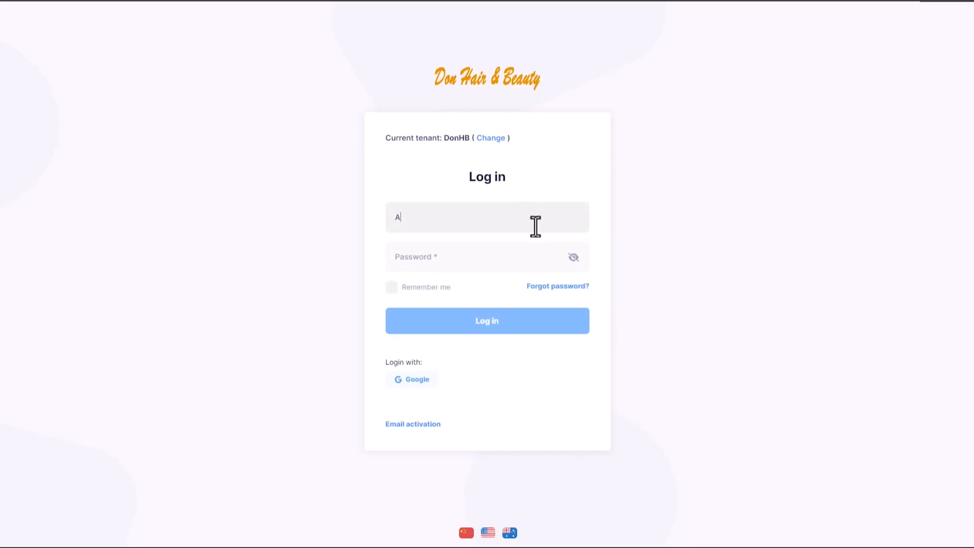
{"action": "key", "text": "Tab"}
{"action": "type", "text": "1q2w3E*"}
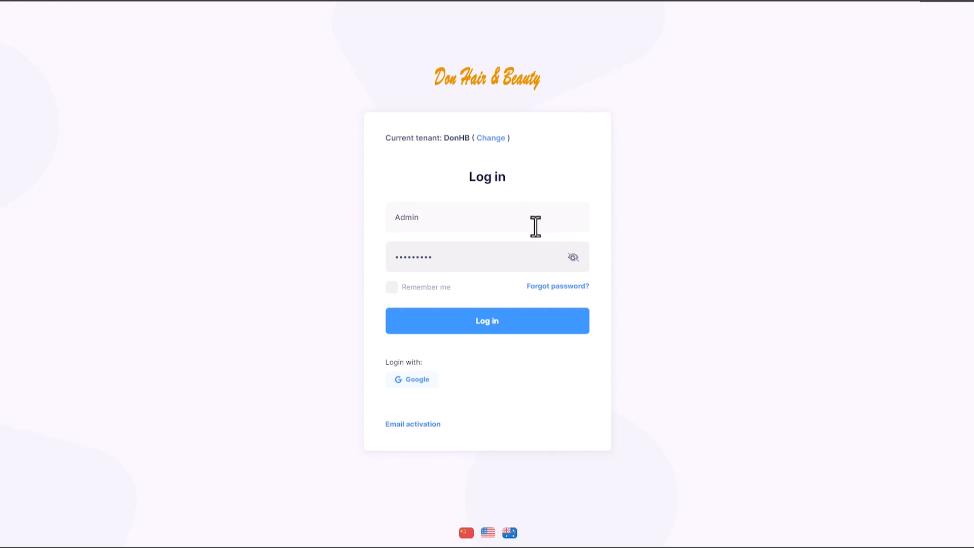
{"action": "left_click", "coordinate": [506, 331]}
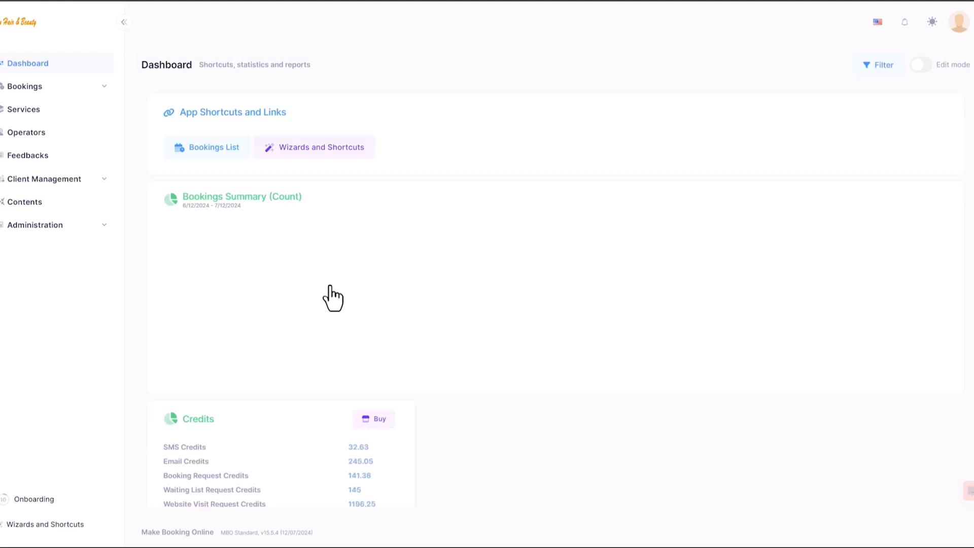
Step: Go to Administration > Advanced Settings > Booking Service and open the Booking Service Settings
{"action": "left_click", "coordinate": [32, 226]}
{"action": "left_click", "coordinate": [34, 269]}
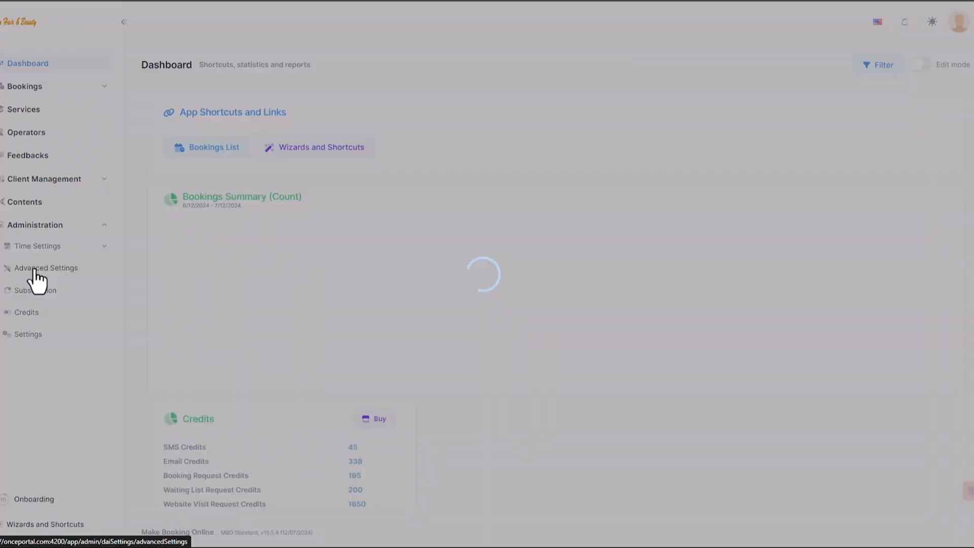
{"action": "left_click", "coordinate": [174, 163]}
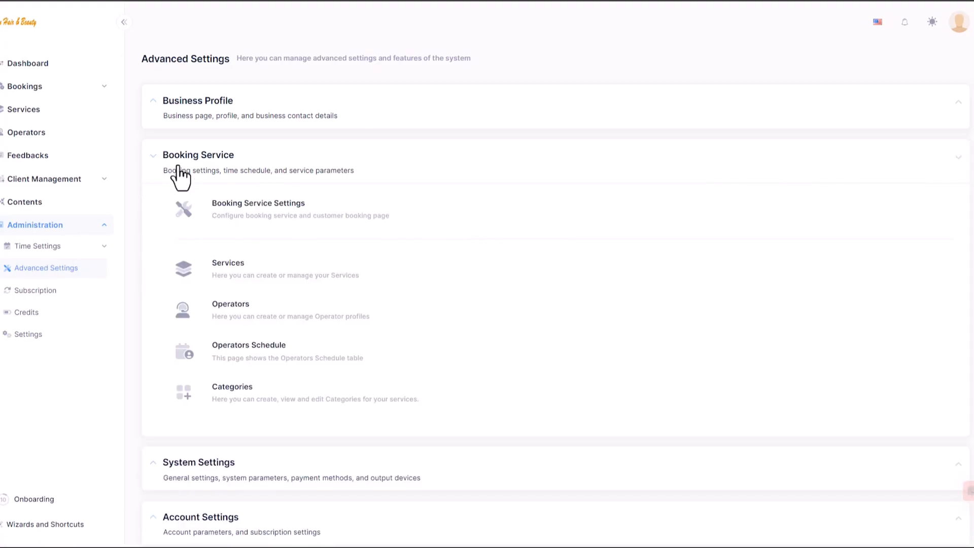
{"action": "left_click", "coordinate": [228, 206]}
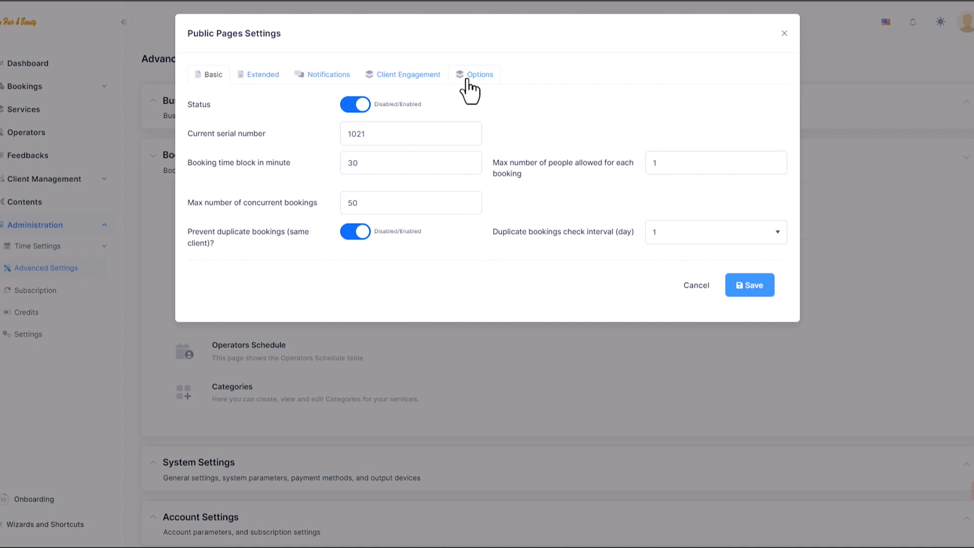
Step: Paste the welcome paragraph into the booking page note and make 'Don Hair and Beauty' bold
{"action": "left_click", "coordinate": [470, 81]}
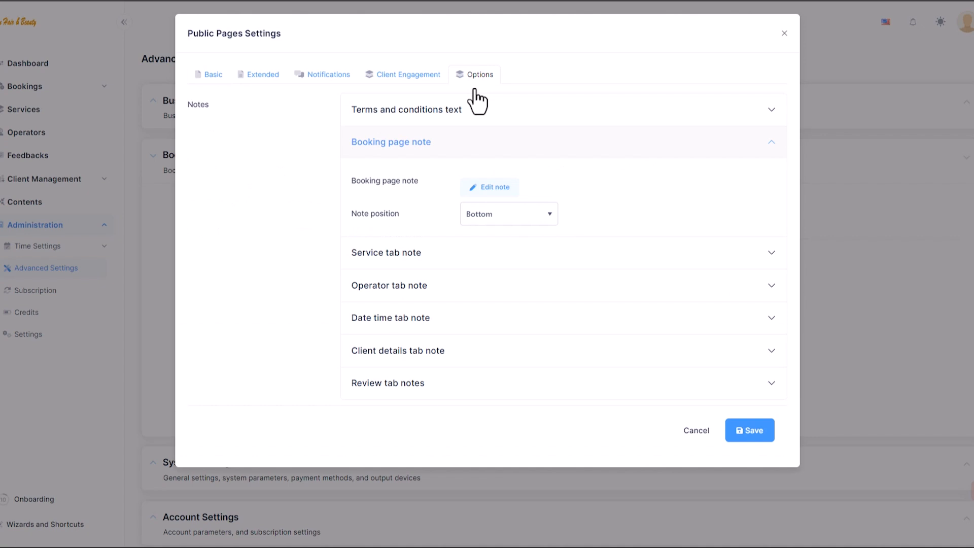
{"action": "left_click", "coordinate": [492, 189]}
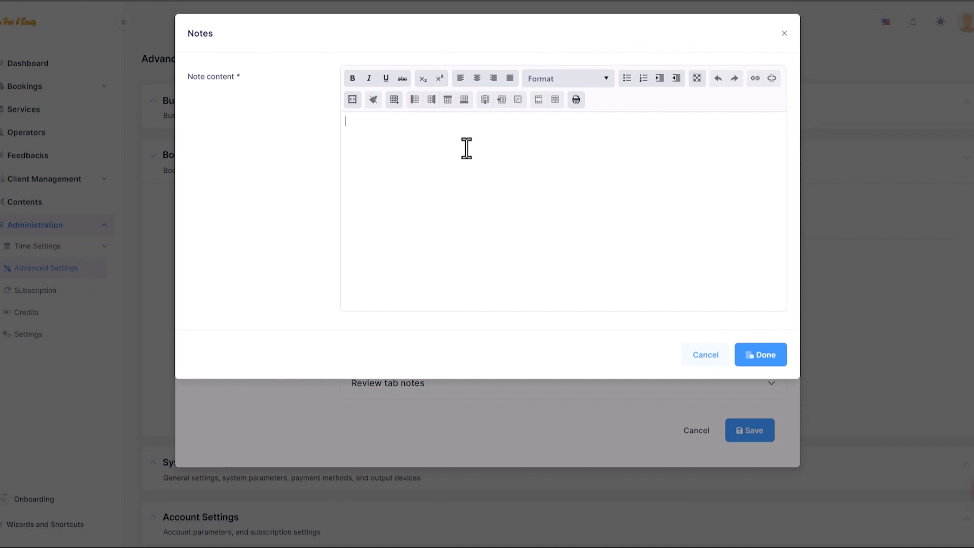
{"action": "left_click", "coordinate": [466, 148]}
{"action": "type", "text": "Welcome to Don Hair and Beauty! Please follow the steps to book your appointment. If you have any special requests or need assistance, feel free to contact us directly. We look forward to providing you with an exceptional salon experience!"}
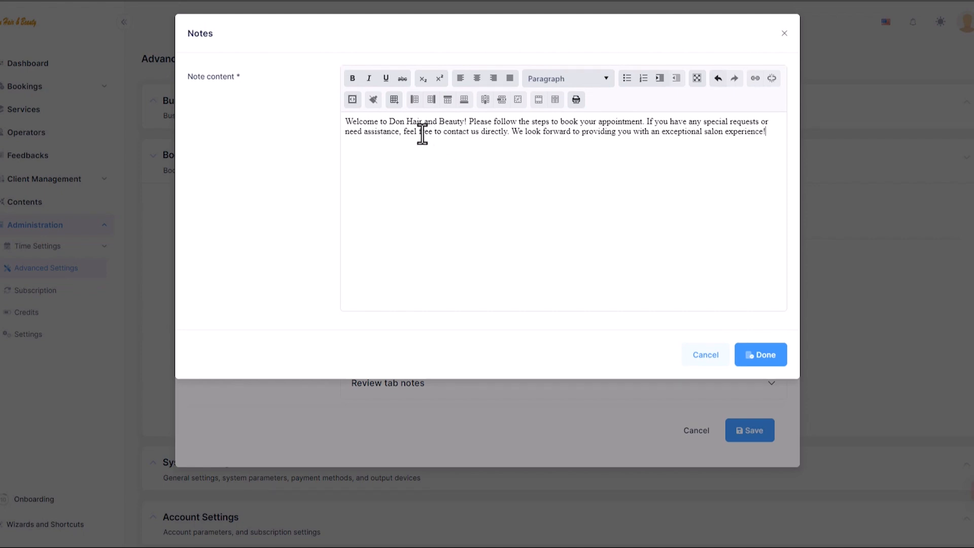
{"action": "left_click_drag", "start_coordinate": [389, 121], "coordinate": [464, 122]}
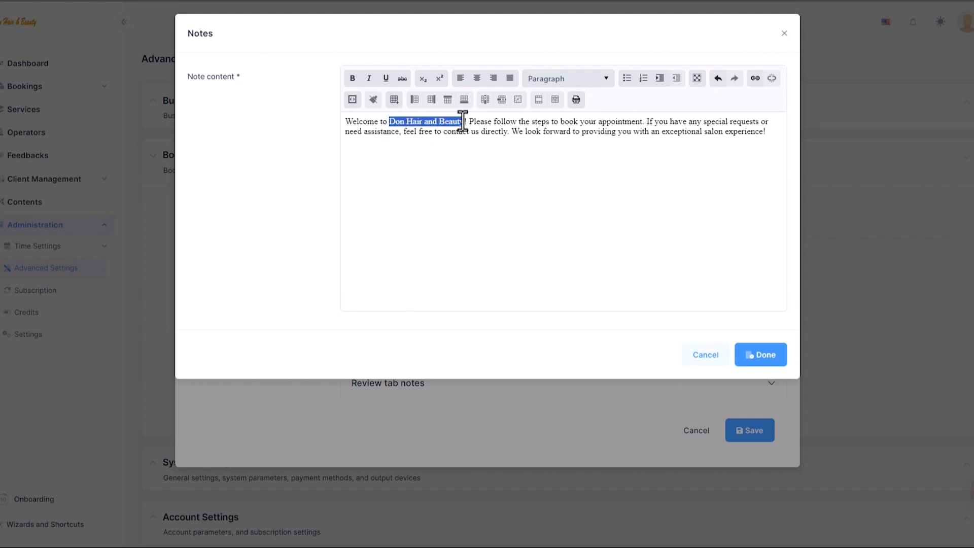
{"action": "left_click", "coordinate": [353, 80]}
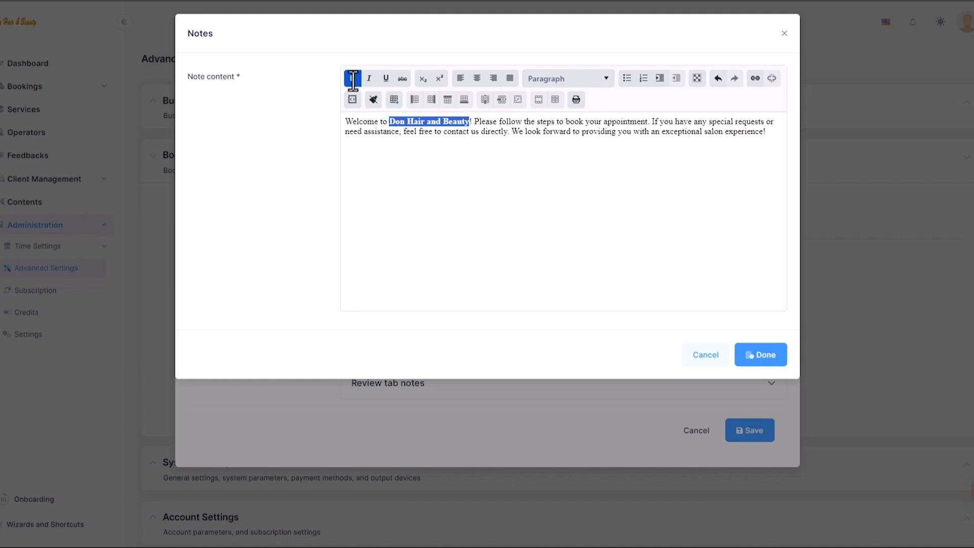
{"action": "left_click", "coordinate": [768, 356]}
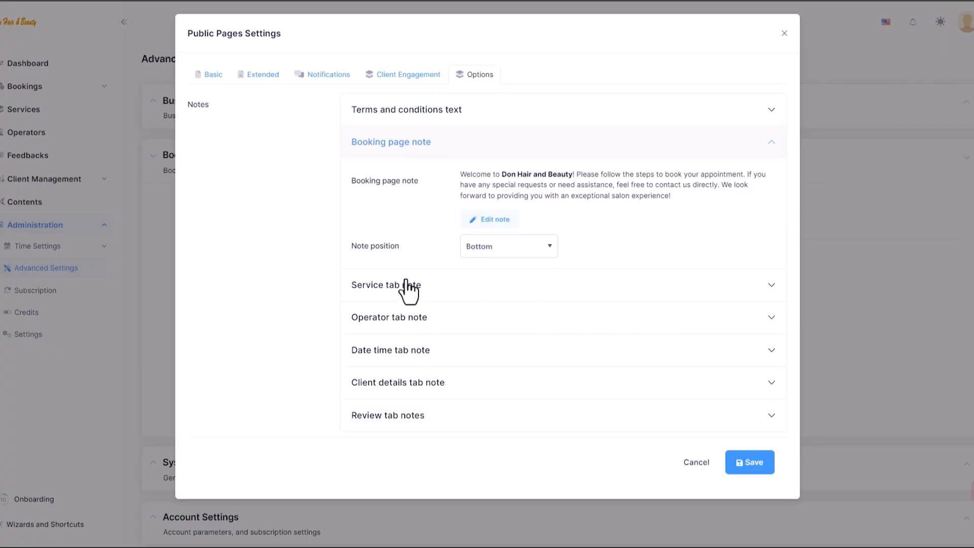
Step: Paste the premium hair and beauty services paragraph into the Service tab note and trim the stray character
{"action": "left_click", "coordinate": [406, 290]}
{"action": "left_click", "coordinate": [420, 147]}
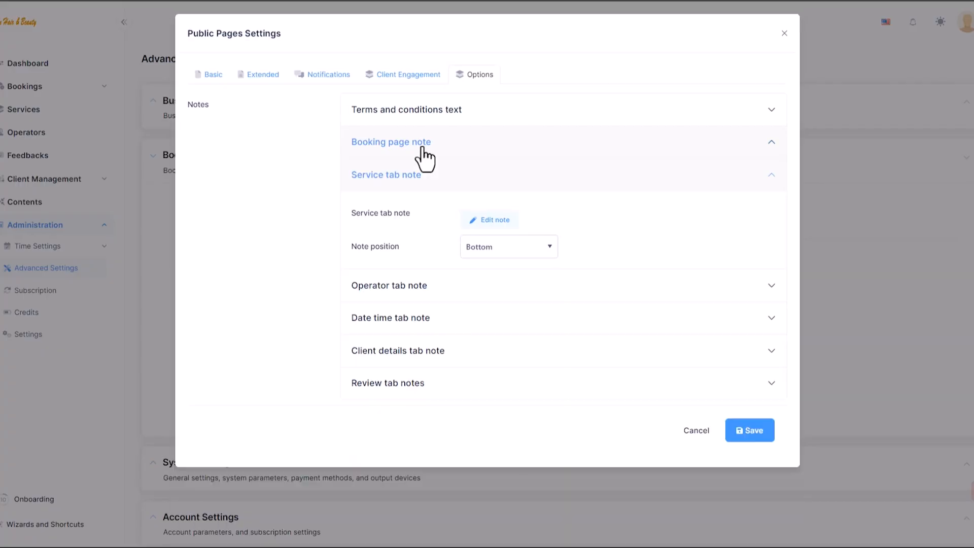
{"action": "left_click", "coordinate": [477, 220]}
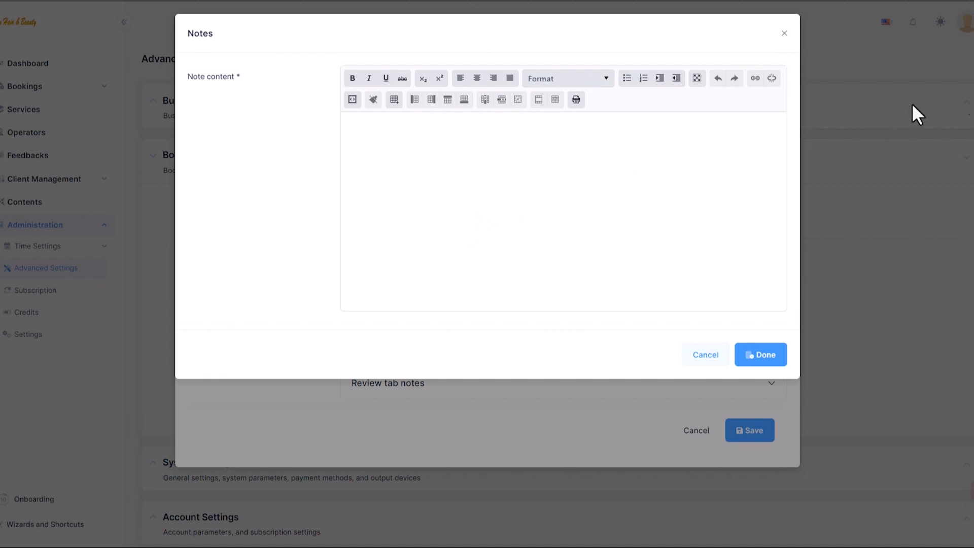
{"action": "left_click", "coordinate": [504, 186]}
{"action": "type", "text": "Choose from our range of premium hair and beauty services, including haircuts, styling, coloring, and beauty treatments. Select the service that best suits your needs. Our professional team is here to ensure you leave looking and feeling fabulous!"}
{"action": "key", "text": "BackSpace"}
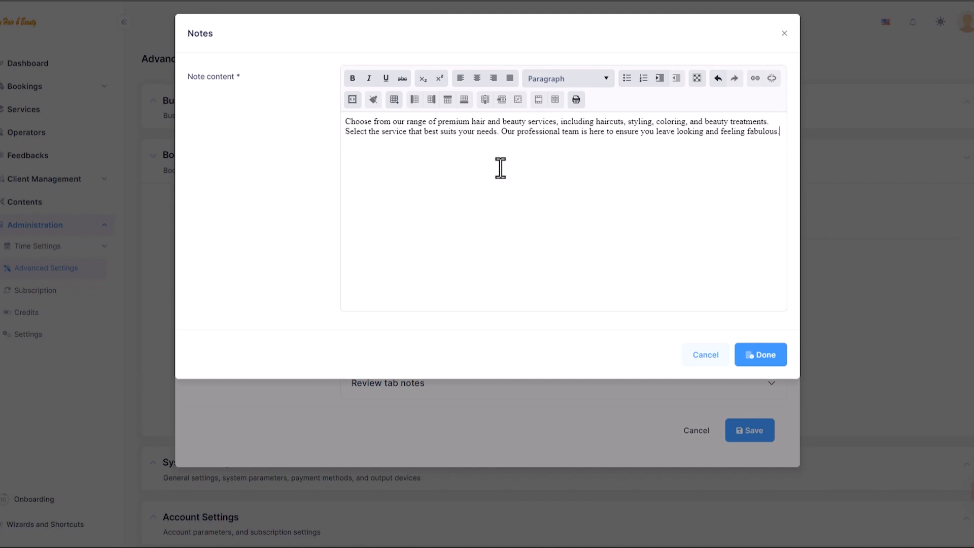
{"action": "left_click", "coordinate": [597, 124]}
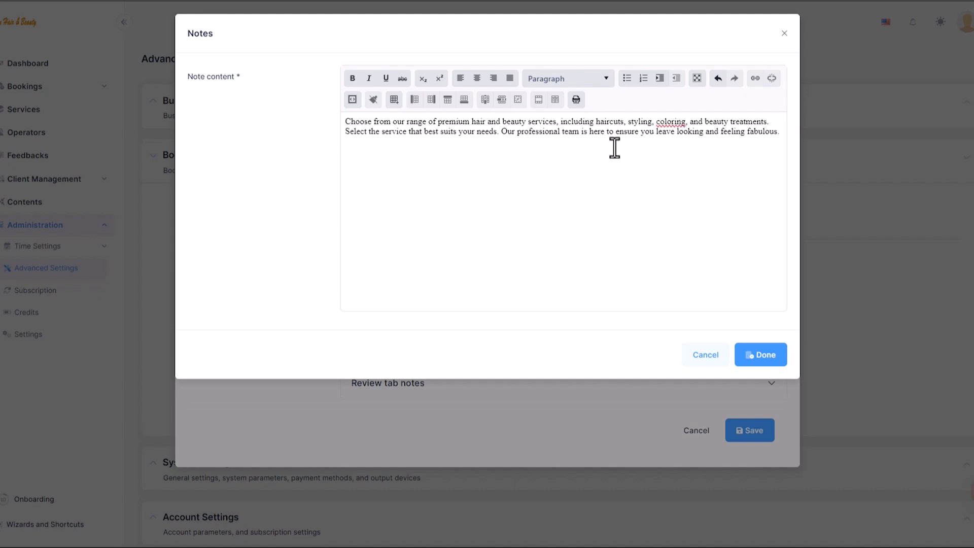
{"action": "left_click", "coordinate": [772, 357]}
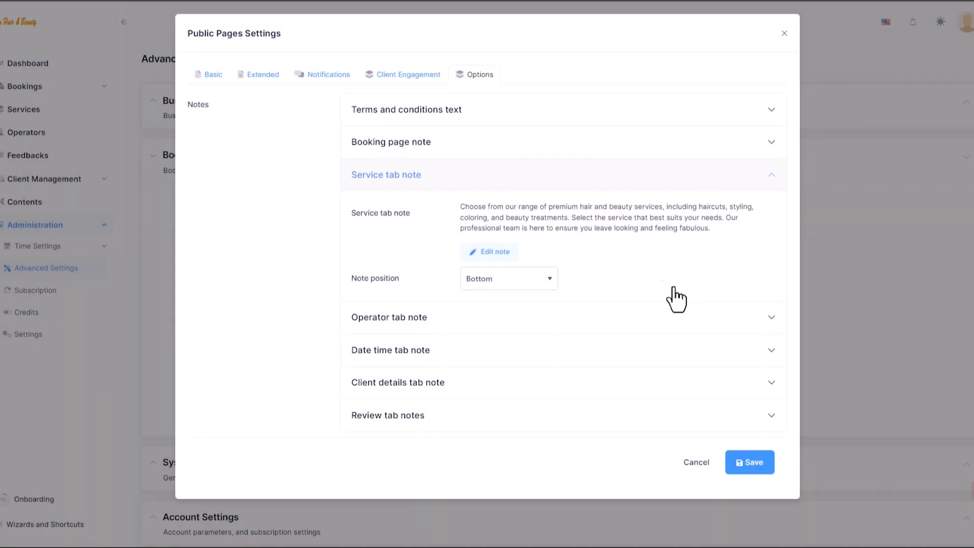
{"action": "left_click", "coordinate": [521, 181]}
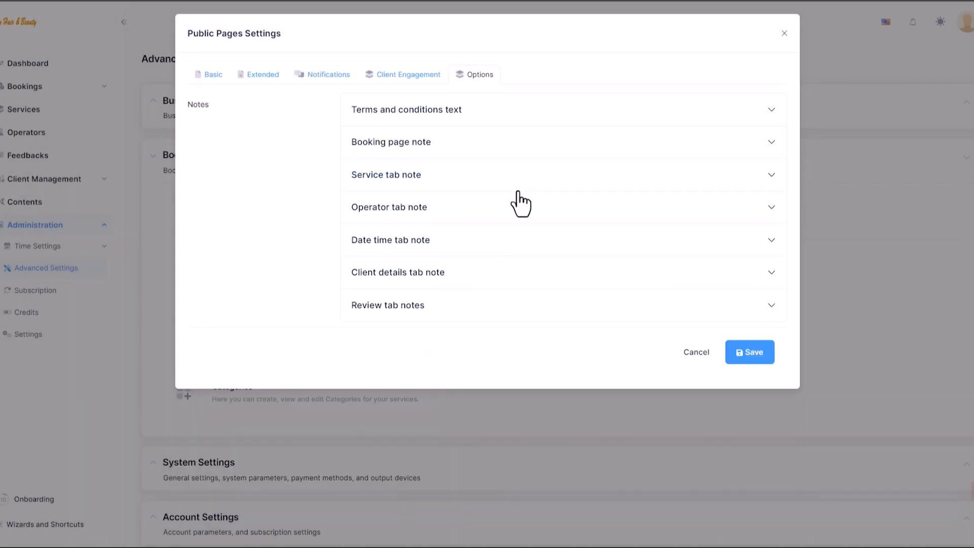
Step: Paste the date-and-time sentence into the Date time tab note, underlining 'recommend booking in advance'
{"action": "left_click", "coordinate": [501, 240]}
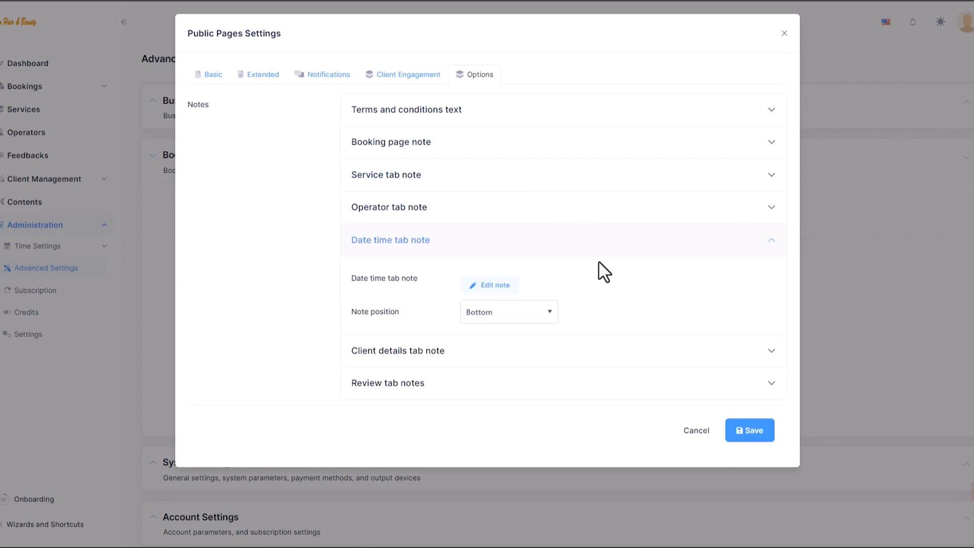
{"action": "left_click", "coordinate": [510, 286]}
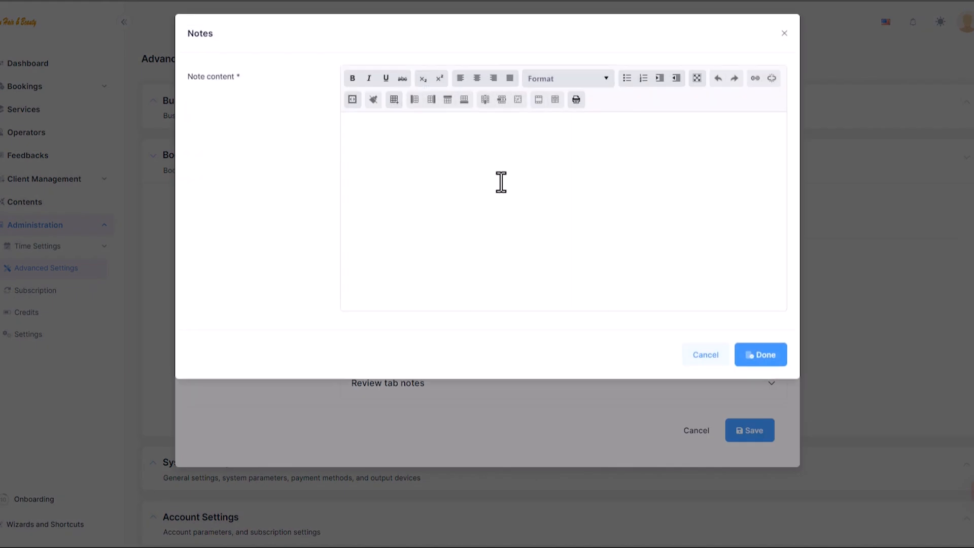
{"action": "type", "text": "Select your preferred date and time for your appointment. We recommend booking in advance to secure your desired slot."}
{"action": "key", "text": "BackSpace"}
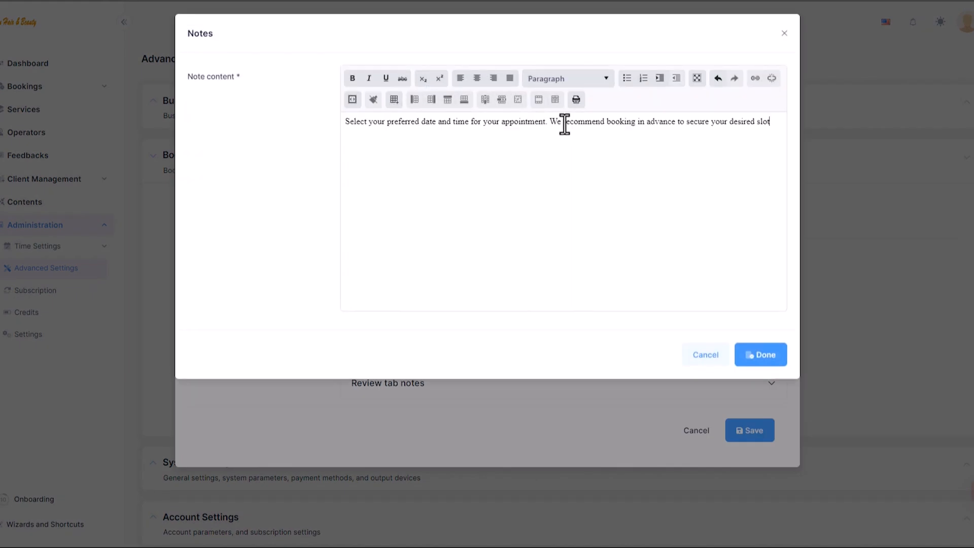
{"action": "left_click_drag", "start_coordinate": [562, 123], "coordinate": [675, 124]}
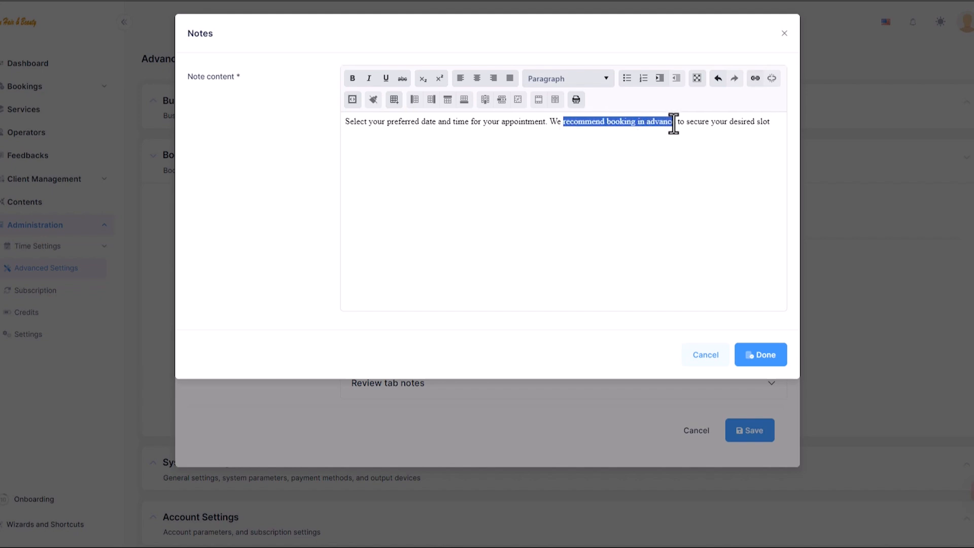
{"action": "left_click", "coordinate": [385, 78]}
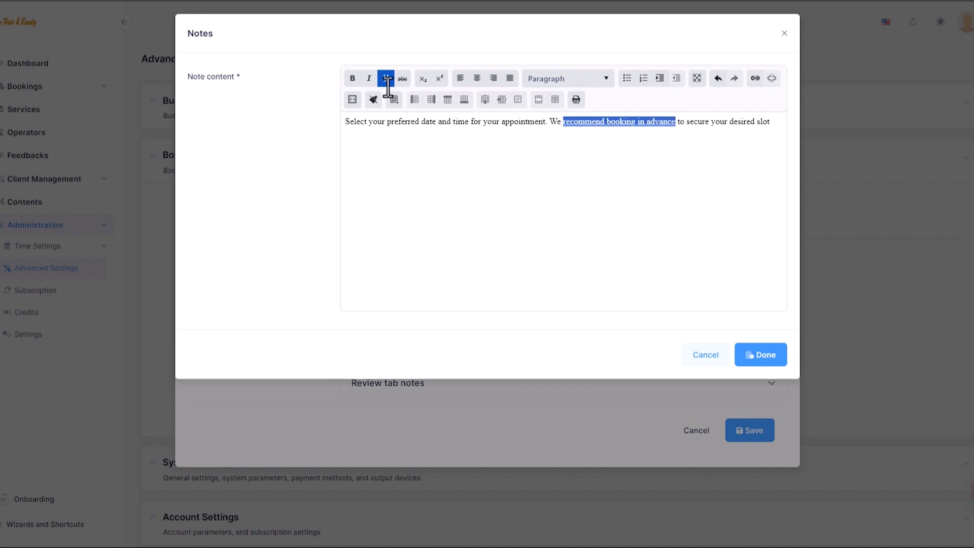
{"action": "left_click", "coordinate": [752, 360]}
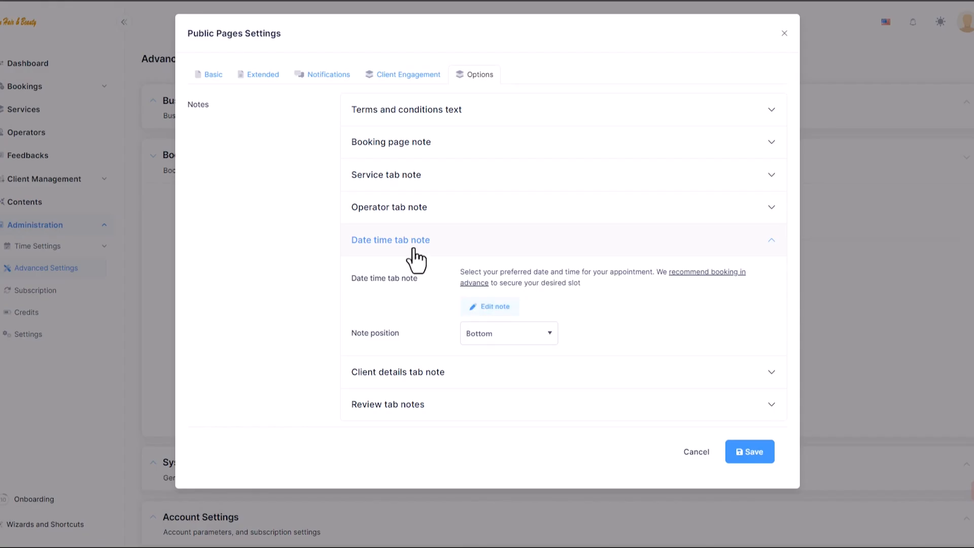
{"action": "left_click", "coordinate": [414, 250]}
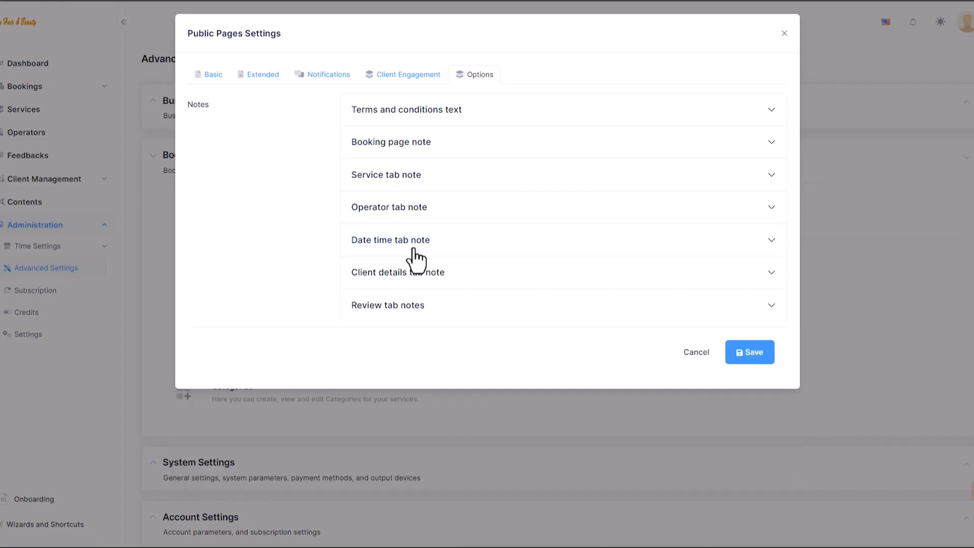
Step: Paste the terms paragraph into the terms and conditions text and bold 'Terms and Conditions'
{"action": "left_click", "coordinate": [439, 115]}
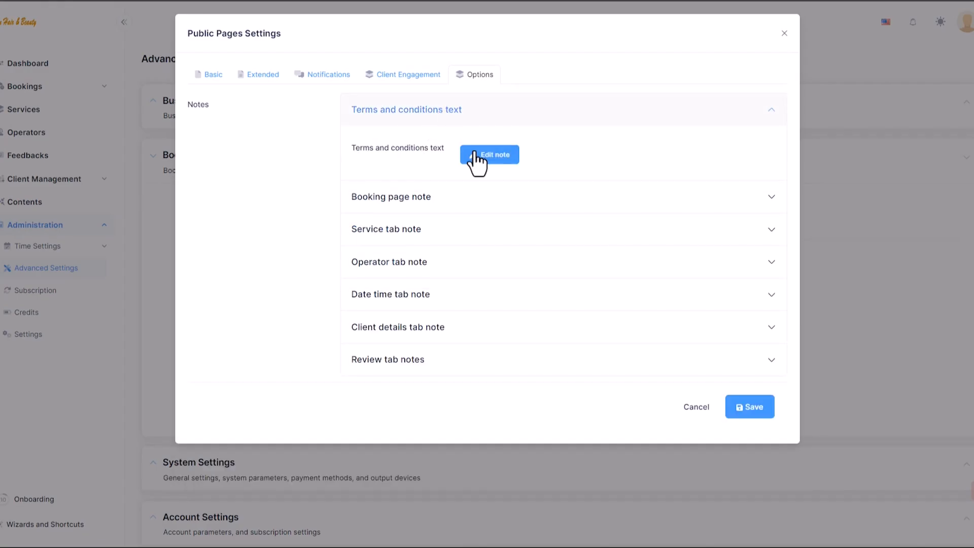
{"action": "left_click", "coordinate": [475, 155]}
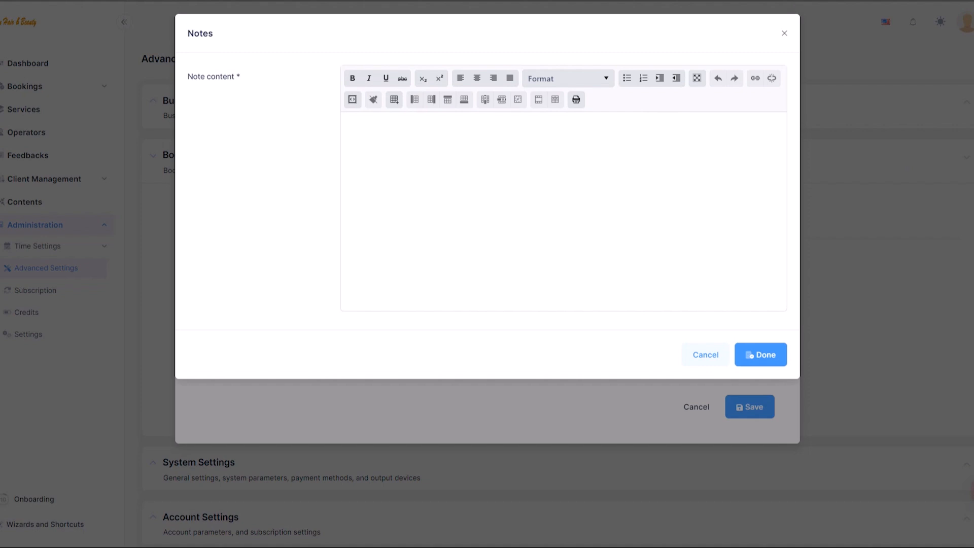
{"action": "left_click", "coordinate": [412, 157]}
{"action": "type", "text": "Please review our Terms and Conditions before submitting your booking request. By proceeding, you agree to adhere to our policies regarding cancellations, rescheduling, and service agreements. Thank you for choosing Don Hair and Beauty. We look forward to serving you! For more information, please visit our website: https://www.donhb.com.au"}
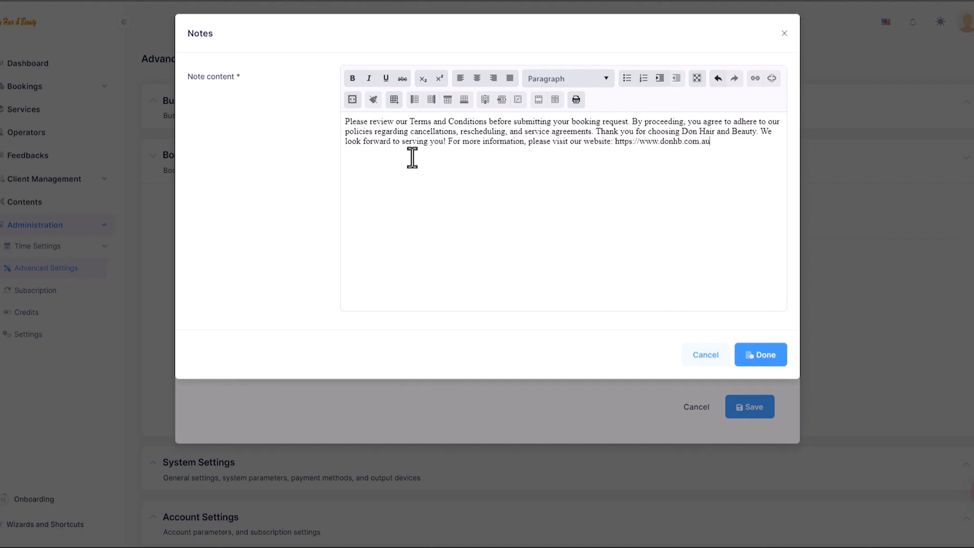
{"action": "left_click_drag", "start_coordinate": [409, 121], "coordinate": [489, 122]}
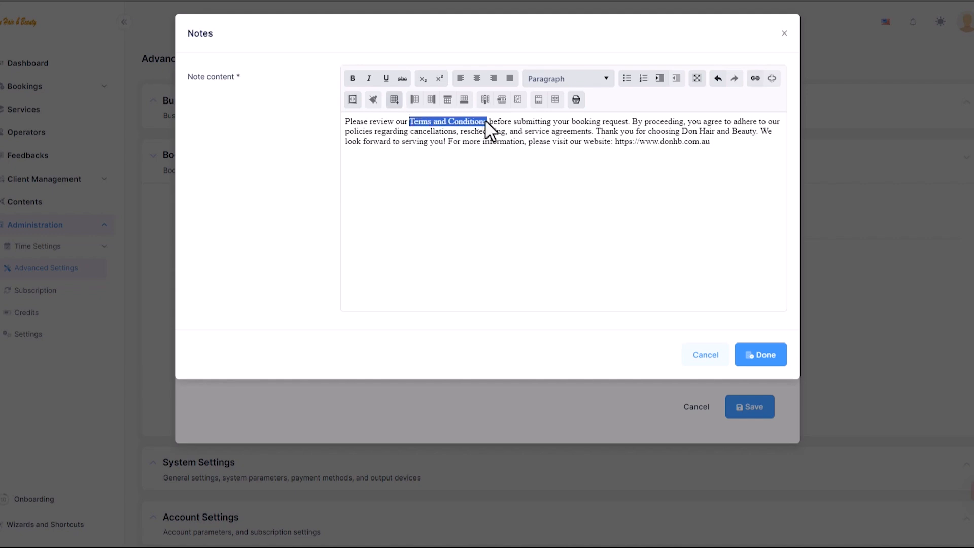
{"action": "left_click", "coordinate": [353, 78]}
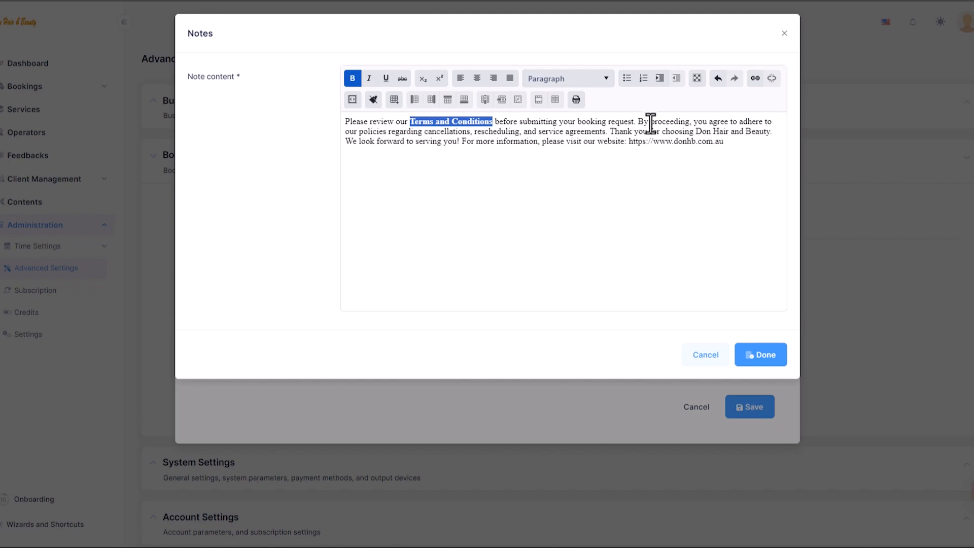
Step: Bold the words 'you agree' and save the terms text
{"action": "left_click_drag", "start_coordinate": [694, 122], "coordinate": [727, 122]}
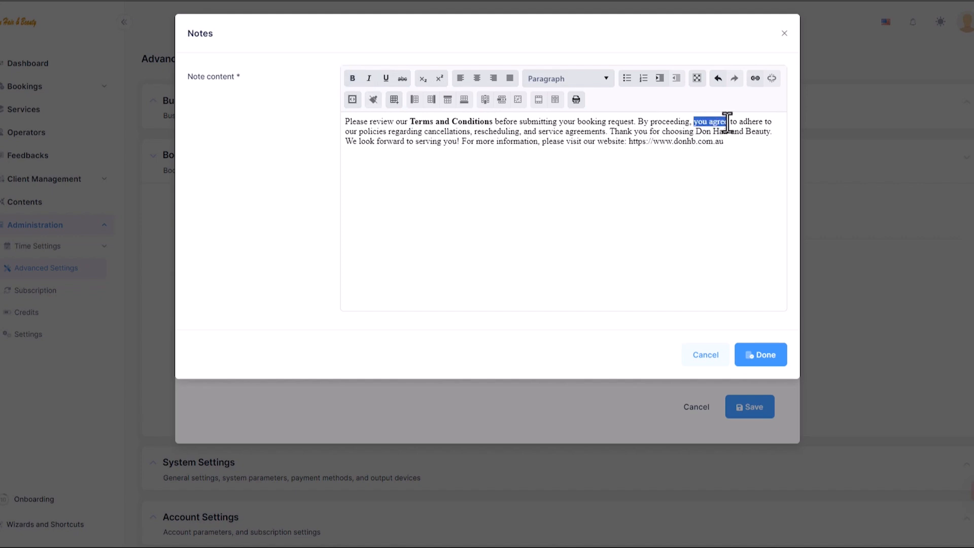
{"action": "left_click_drag", "start_coordinate": [727, 122], "coordinate": [607, 132]}
{"action": "left_click", "coordinate": [692, 127]}
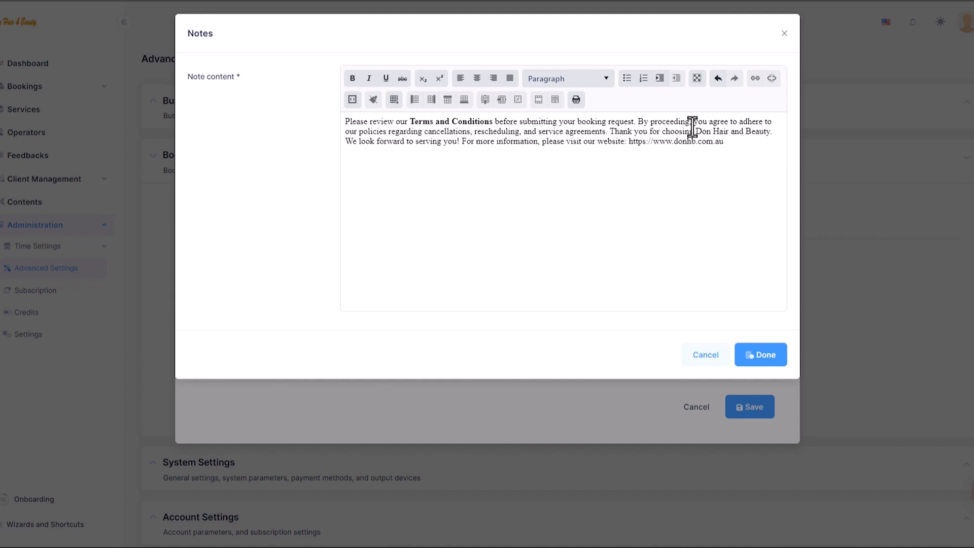
{"action": "left_click_drag", "start_coordinate": [695, 120], "coordinate": [722, 122]}
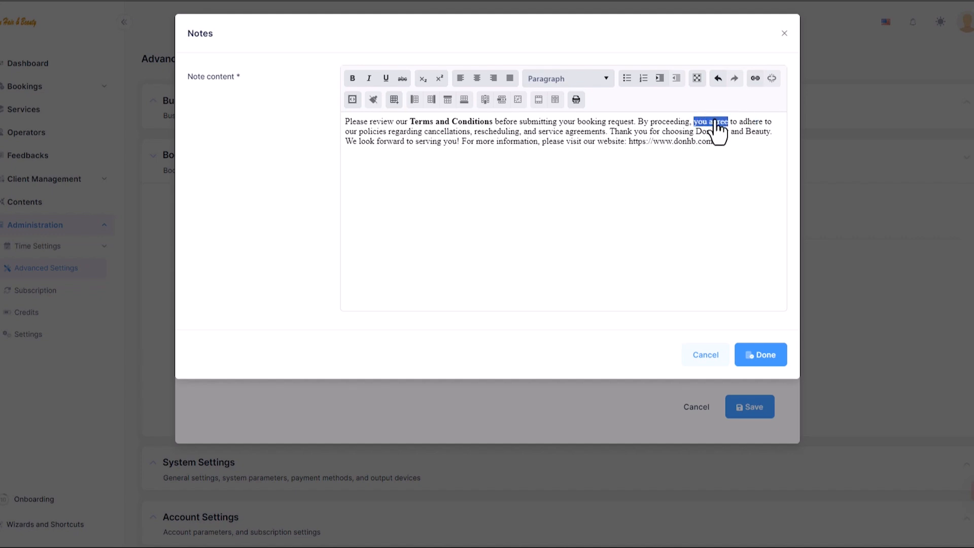
{"action": "left_click", "coordinate": [353, 78]}
{"action": "left_click", "coordinate": [766, 356]}
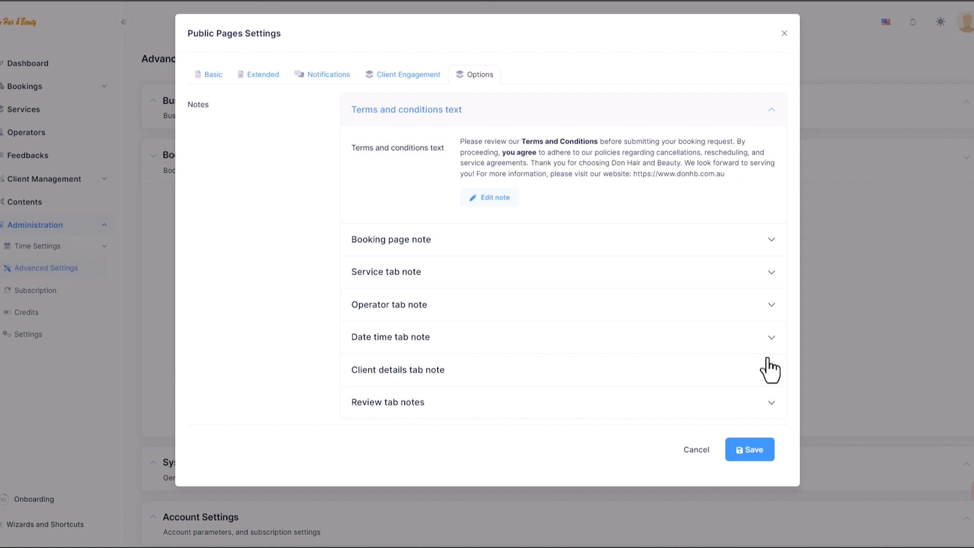
Step: Turn on Get client TC acceptance on the Extended tab and save the settings
{"action": "left_click", "coordinate": [271, 77]}
{"action": "left_click", "coordinate": [656, 278]}
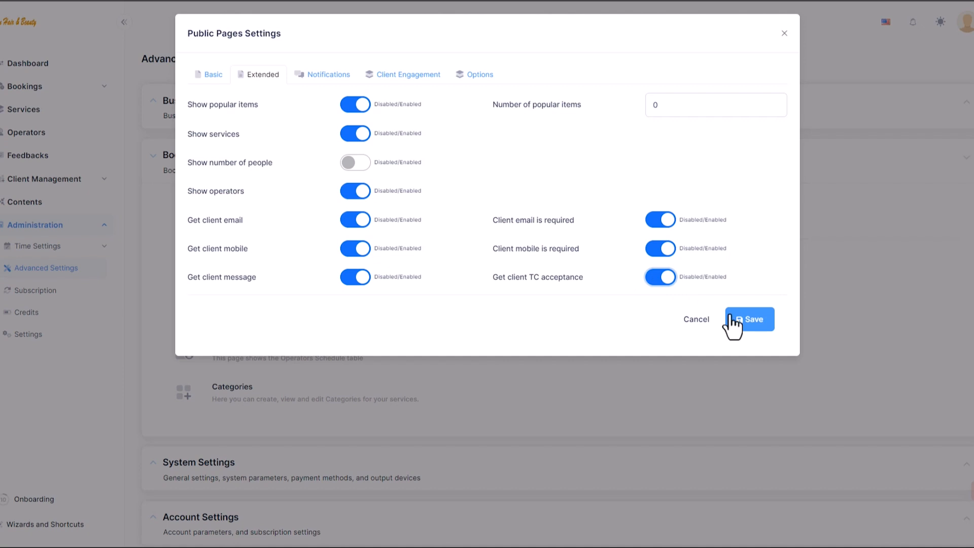
{"action": "left_click", "coordinate": [740, 320]}
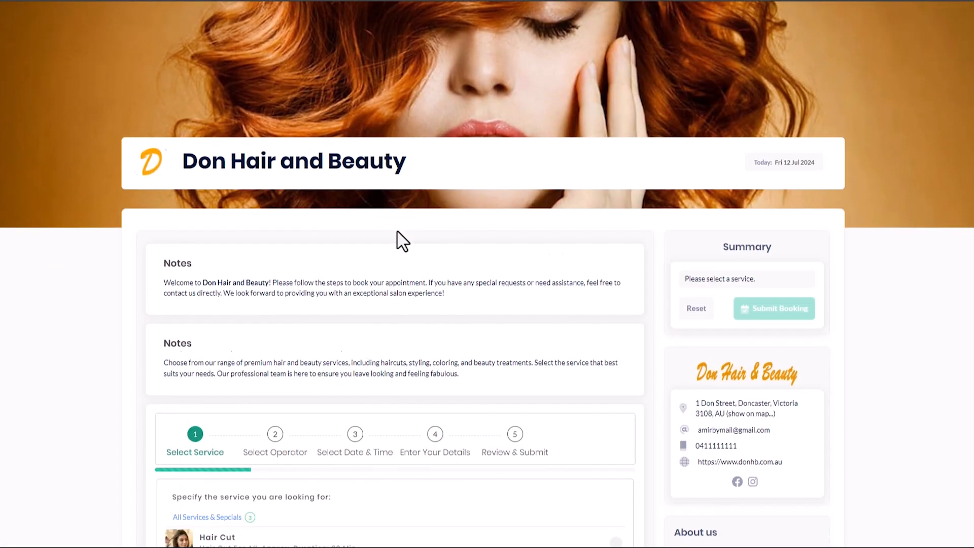
Step: Book a Hair Cut with the first named stylist on Friday 12 Jul at 5:00 pm
{"action": "scroll", "coordinate": [398, 239], "scroll_direction": "down", "scroll_amount": 2}
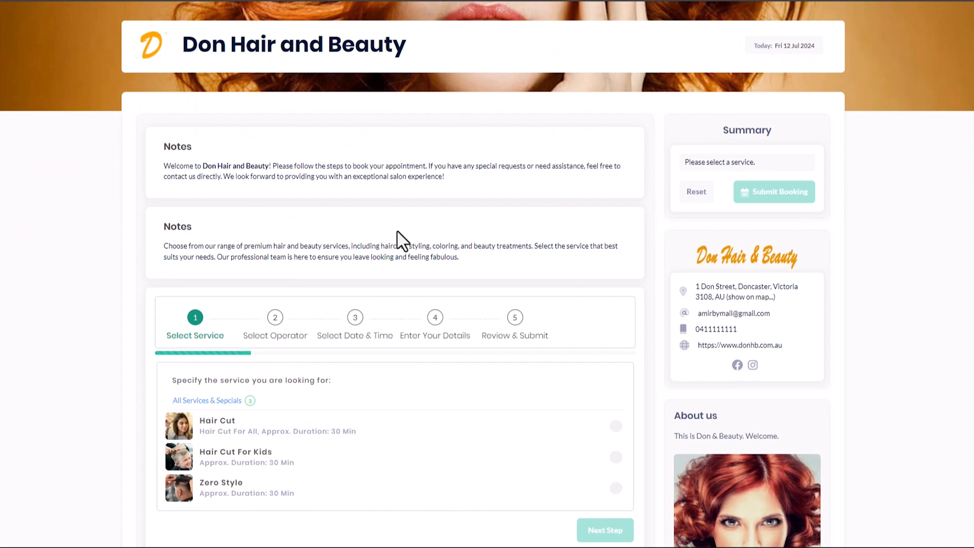
{"action": "scroll", "coordinate": [398, 239], "scroll_direction": "down", "scroll_amount": 3}
{"action": "left_click", "coordinate": [229, 320]}
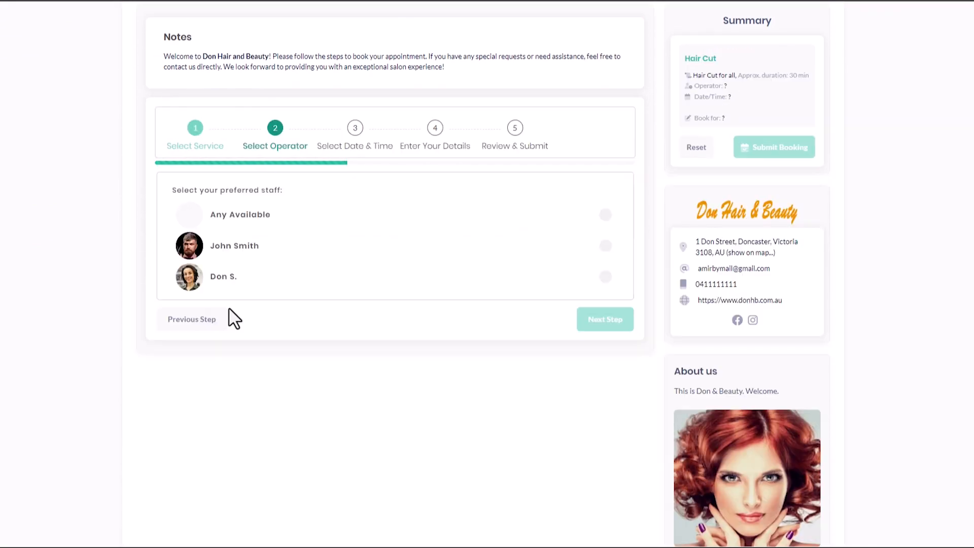
{"action": "scroll", "coordinate": [229, 319], "scroll_direction": "up", "scroll_amount": 1}
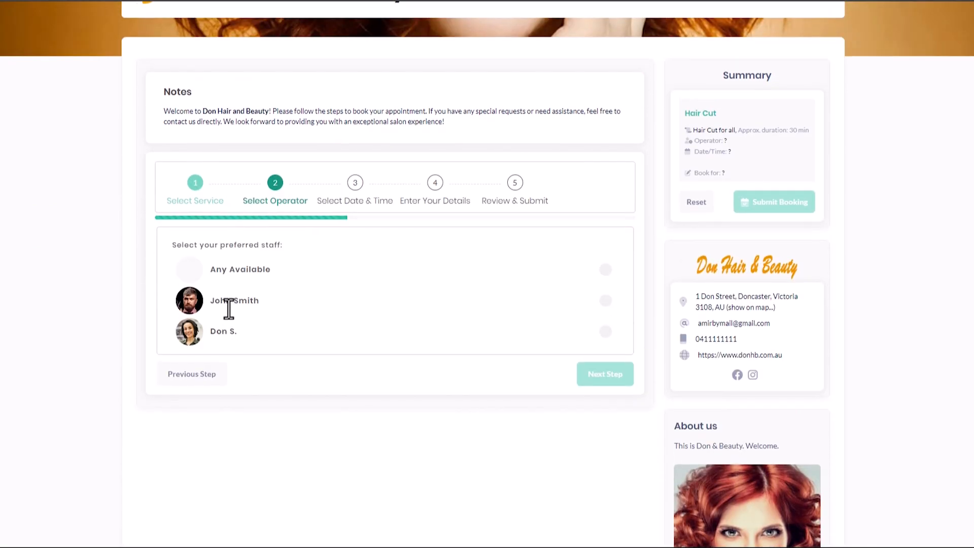
{"action": "left_click", "coordinate": [233, 302]}
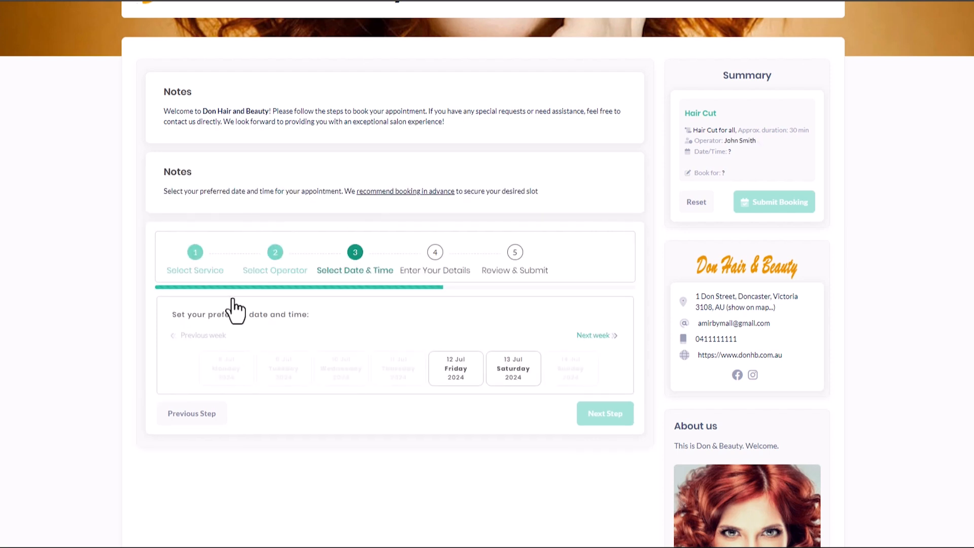
{"action": "left_click", "coordinate": [459, 370]}
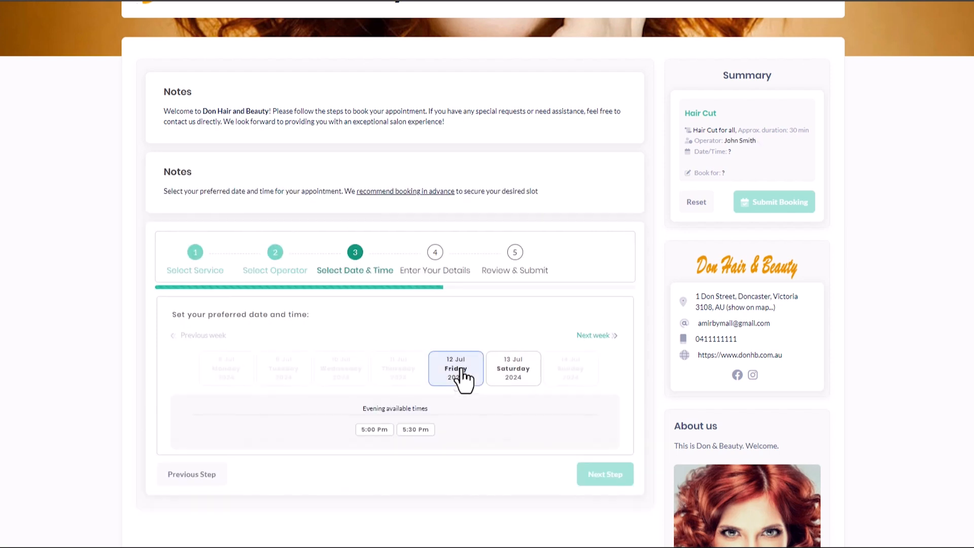
{"action": "scroll", "coordinate": [464, 381], "scroll_direction": "down", "scroll_amount": 1}
{"action": "left_click", "coordinate": [378, 375]}
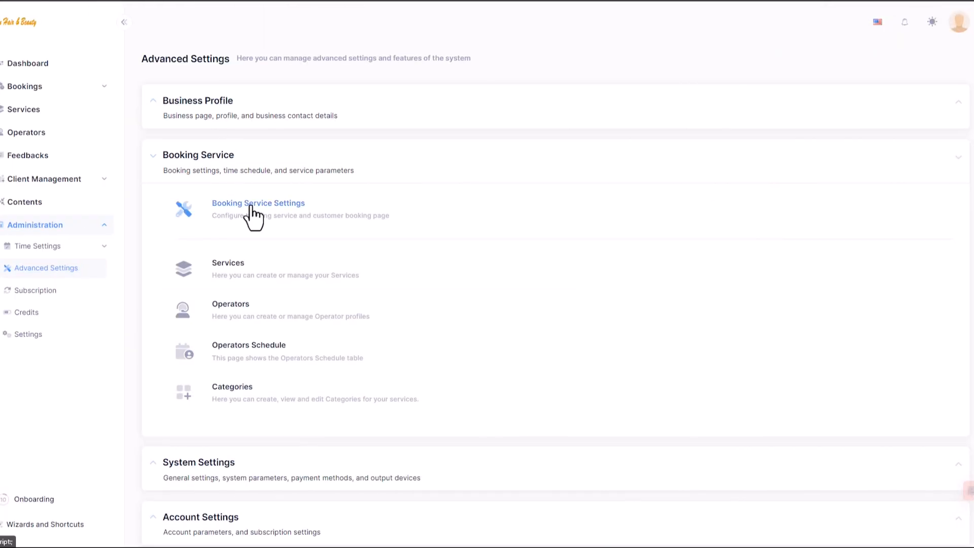
Step: In Booking Service Settings, set the booking page and service tab note positions to Top
{"action": "left_click", "coordinate": [251, 205]}
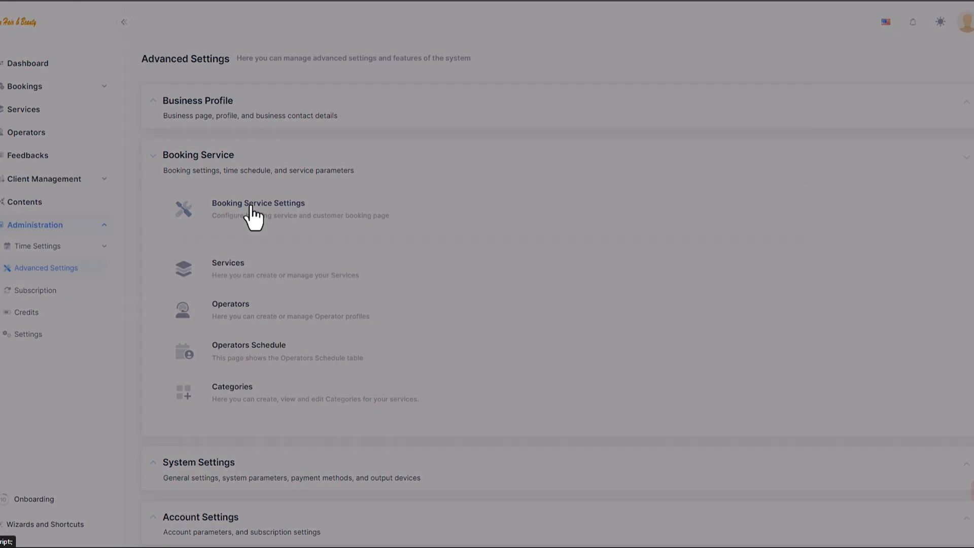
{"action": "left_click", "coordinate": [466, 74]}
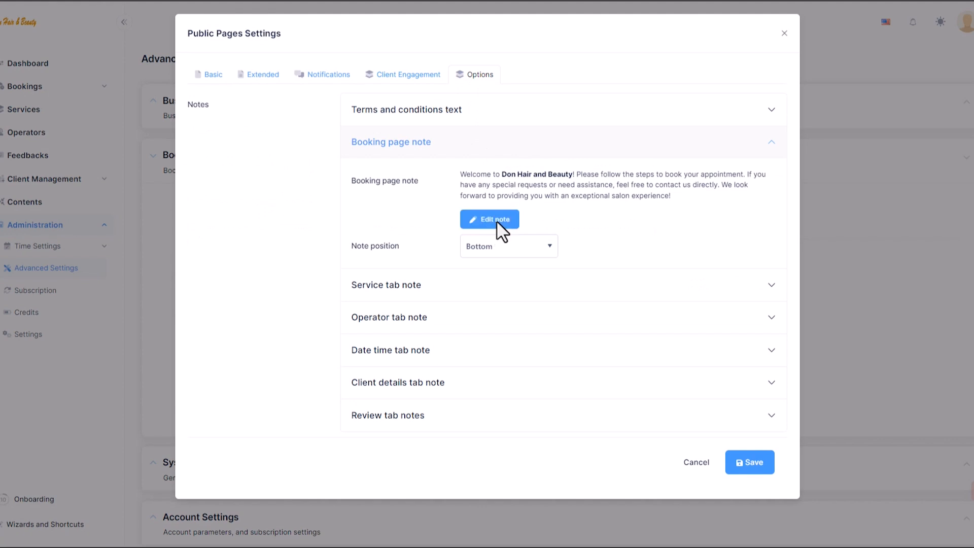
{"action": "left_click", "coordinate": [507, 246]}
{"action": "left_click", "coordinate": [503, 261]}
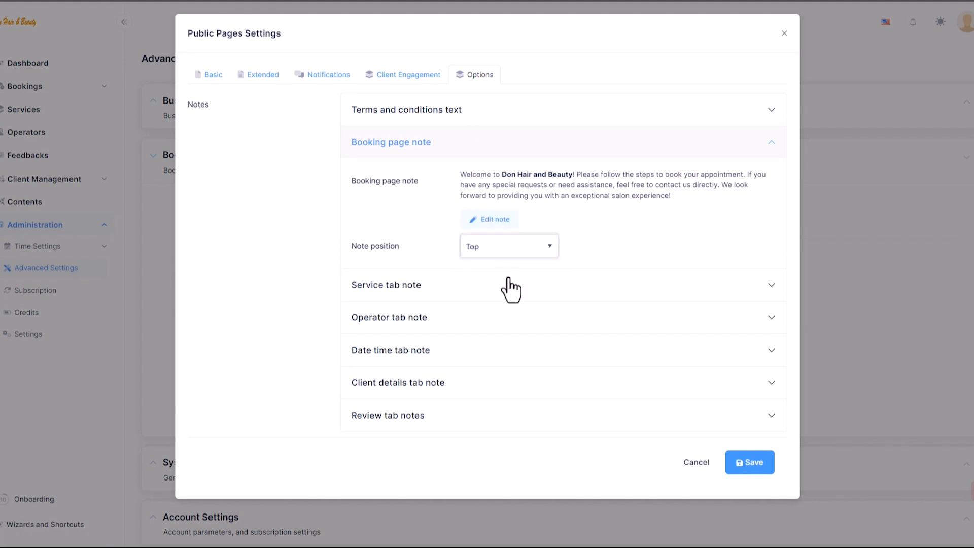
{"action": "left_click", "coordinate": [510, 288]}
{"action": "left_click", "coordinate": [504, 400]}
{"action": "left_click", "coordinate": [502, 404]}
Step: Set the date time tab note position to Top, save, and reload the booking page
{"action": "left_click", "coordinate": [502, 297]}
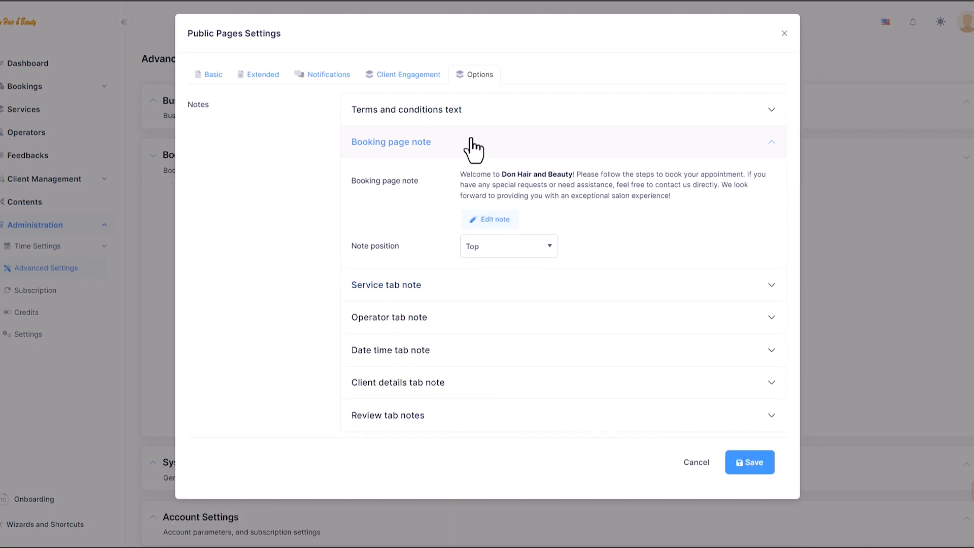
{"action": "left_click", "coordinate": [472, 147]}
{"action": "left_click", "coordinate": [456, 249]}
{"action": "left_click", "coordinate": [493, 335]}
{"action": "left_click", "coordinate": [496, 350]}
{"action": "left_click", "coordinate": [747, 453]}
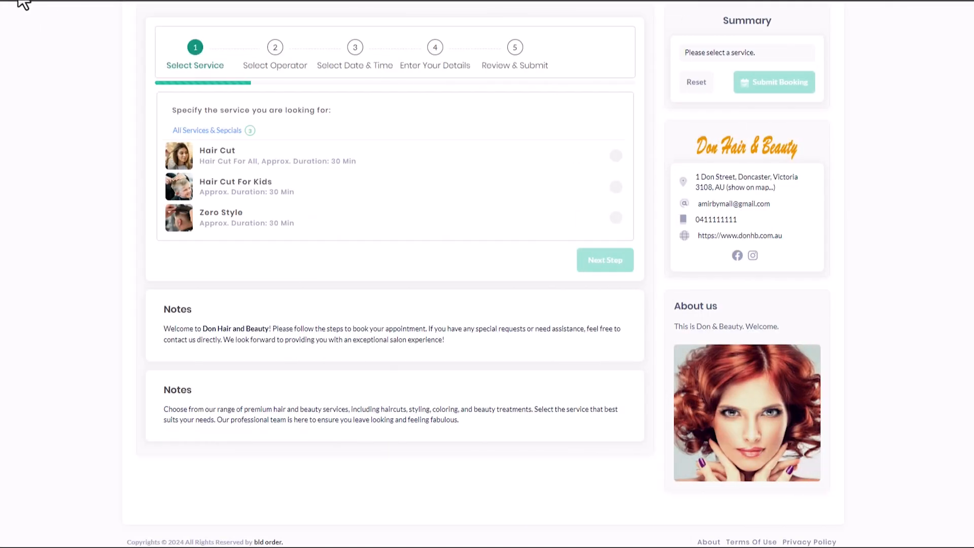
{"action": "left_click", "coordinate": [18, 1]}
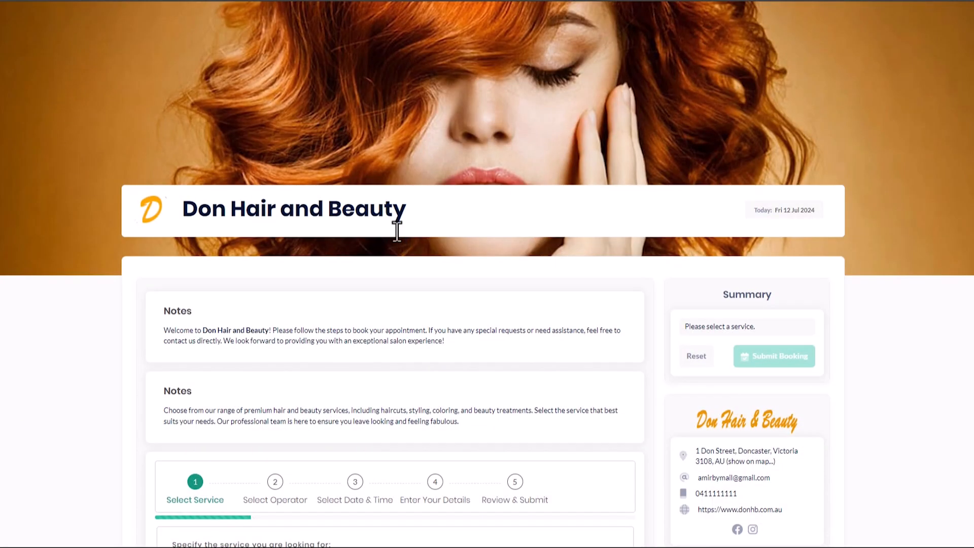
Step: Choose the Hair Cut service with a stylist on Friday 12 Jul at 5:00 pm
{"action": "scroll", "coordinate": [397, 230], "scroll_direction": "down", "scroll_amount": 3}
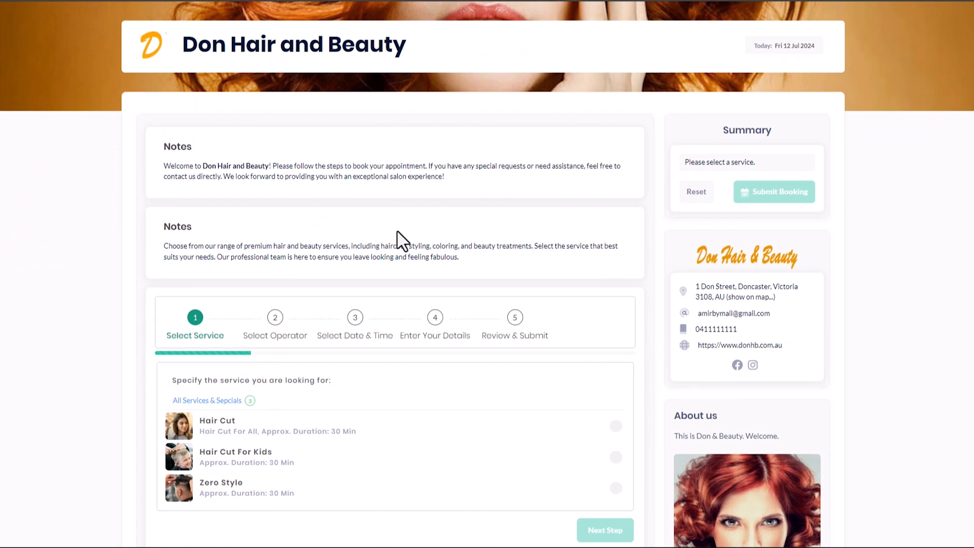
{"action": "scroll", "coordinate": [388, 244], "scroll_direction": "down", "scroll_amount": 2}
{"action": "left_click", "coordinate": [231, 320]}
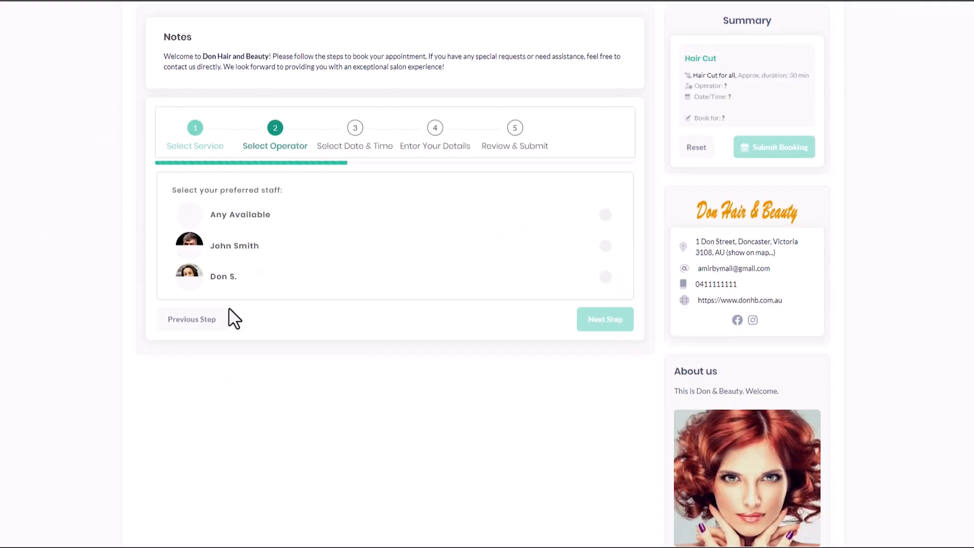
{"action": "scroll", "coordinate": [229, 319], "scroll_direction": "up", "scroll_amount": 1}
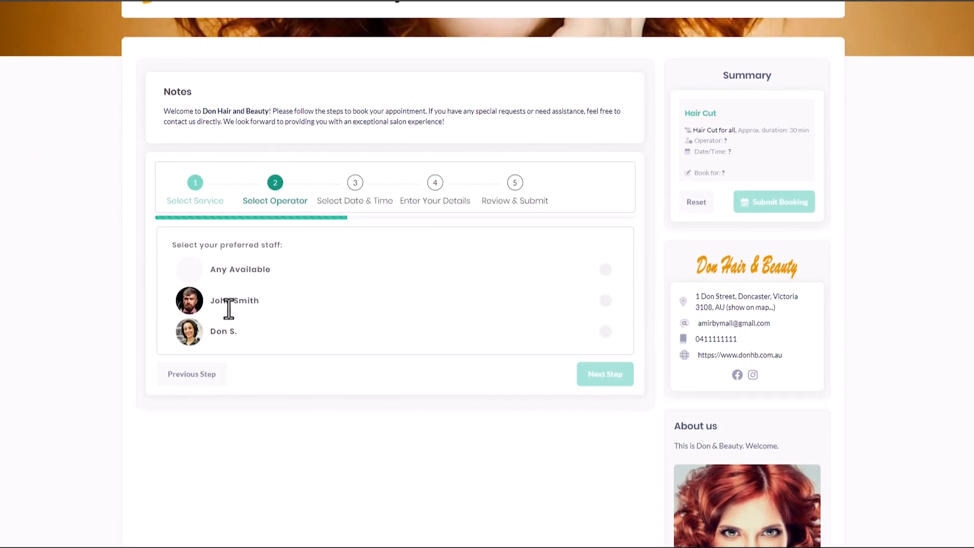
{"action": "left_click", "coordinate": [234, 308]}
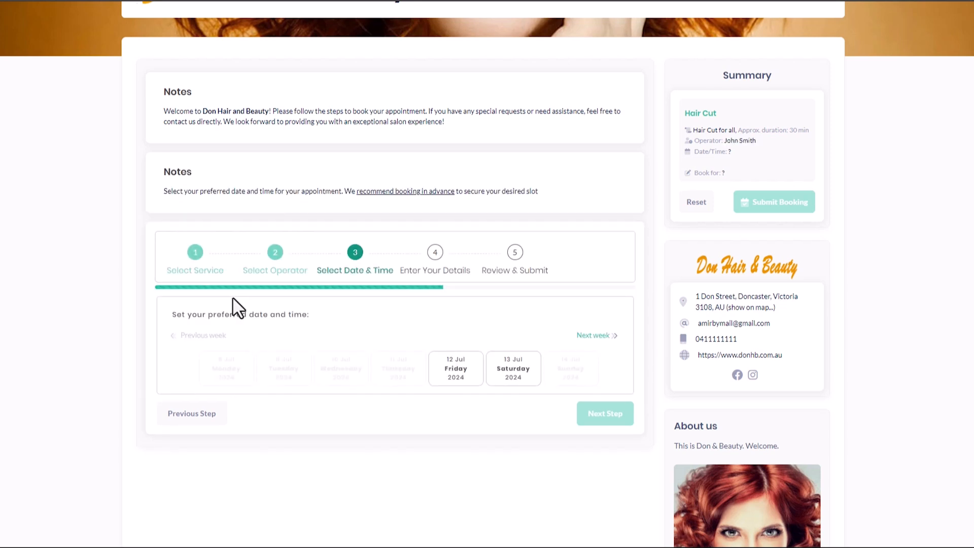
{"action": "left_click", "coordinate": [462, 370]}
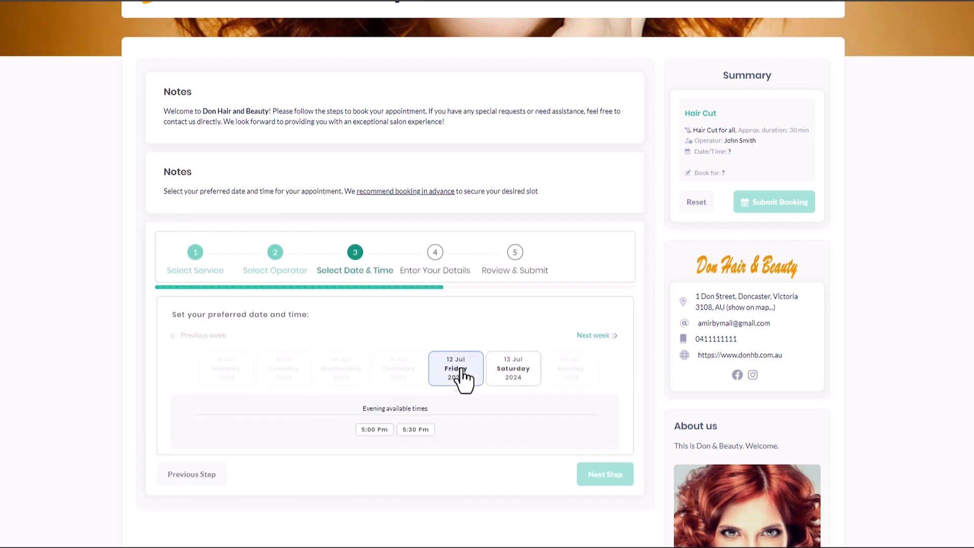
{"action": "scroll", "coordinate": [463, 370], "scroll_direction": "down", "scroll_amount": 1}
{"action": "left_click", "coordinate": [376, 377]}
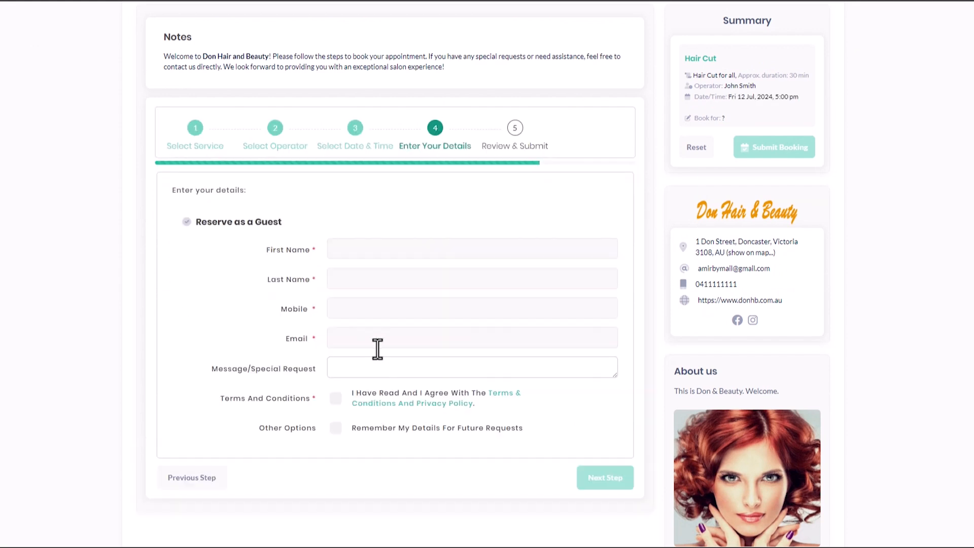
Step: Fill in the guest's name, mobile number and e-mail address in the details form
{"action": "left_click", "coordinate": [359, 252]}
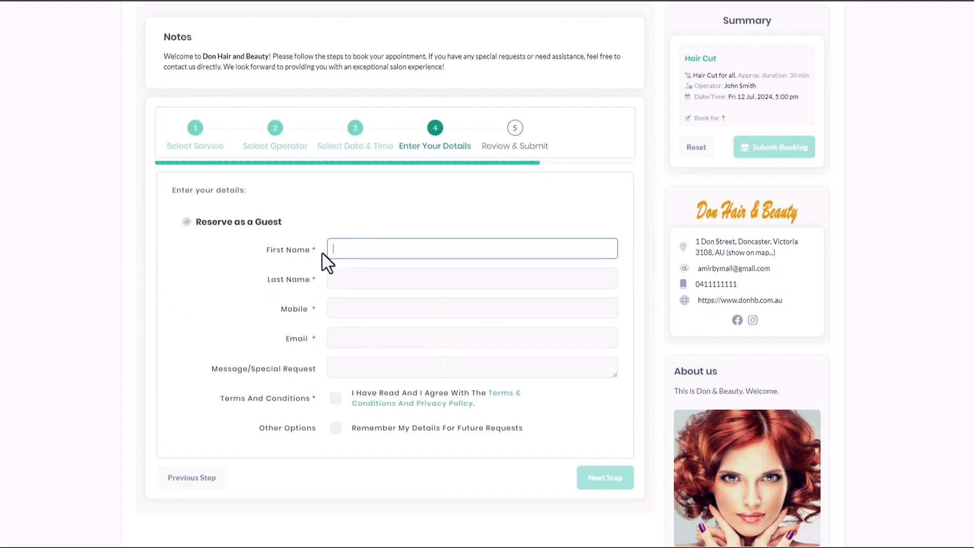
{"action": "type", "text": "John"}
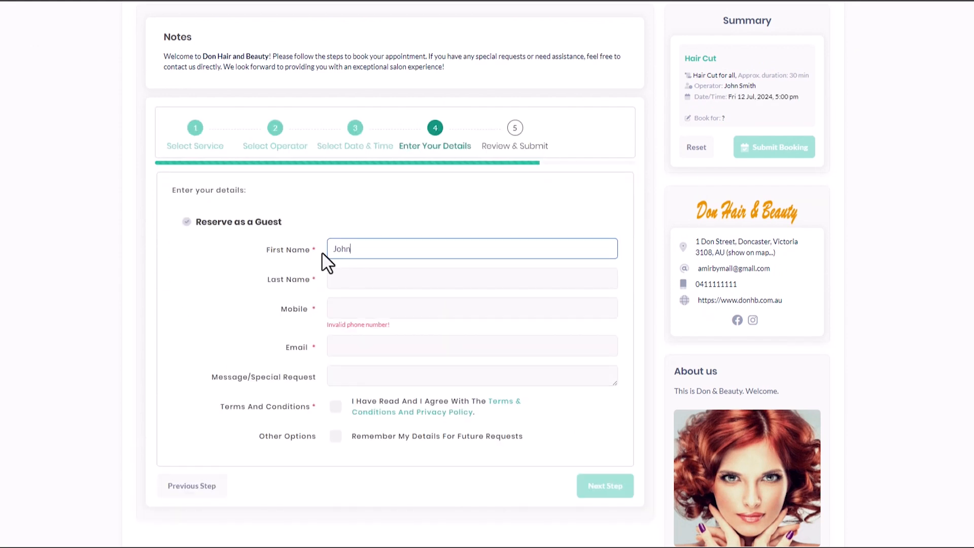
{"action": "key", "text": "Tab"}
{"action": "key", "text": "Tab"}
{"action": "type", "text": "04"}
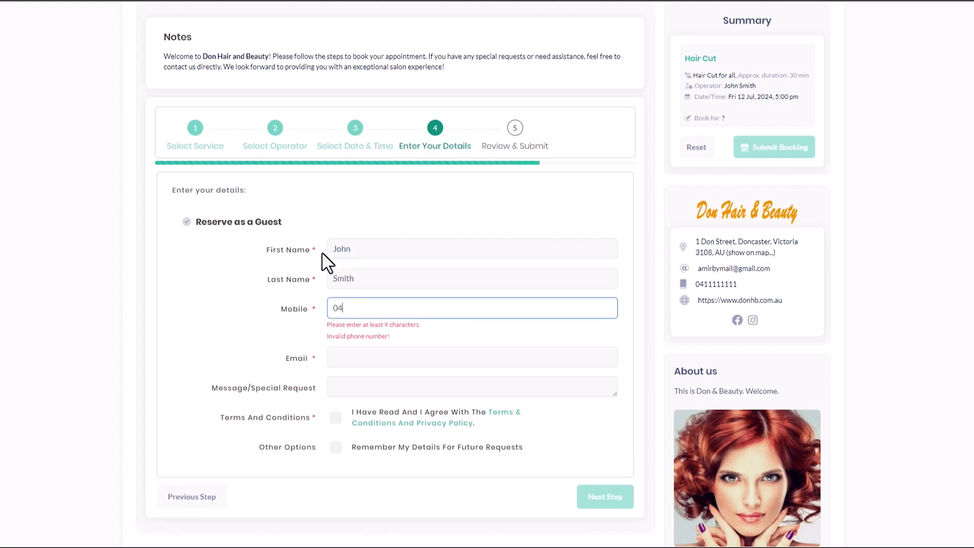
{"action": "type", "text": "12345678"}
{"action": "key", "text": "Tab"}
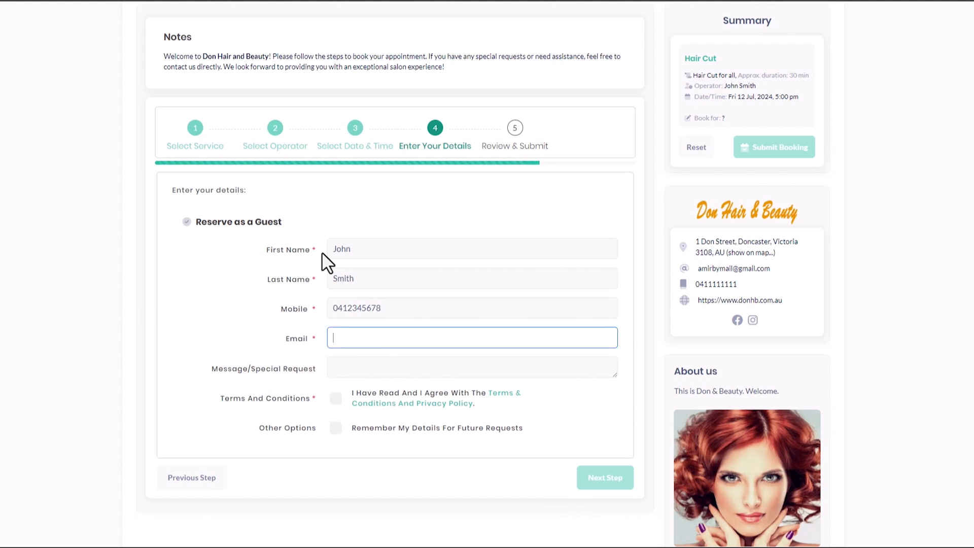
{"action": "type", "text": "john@"}
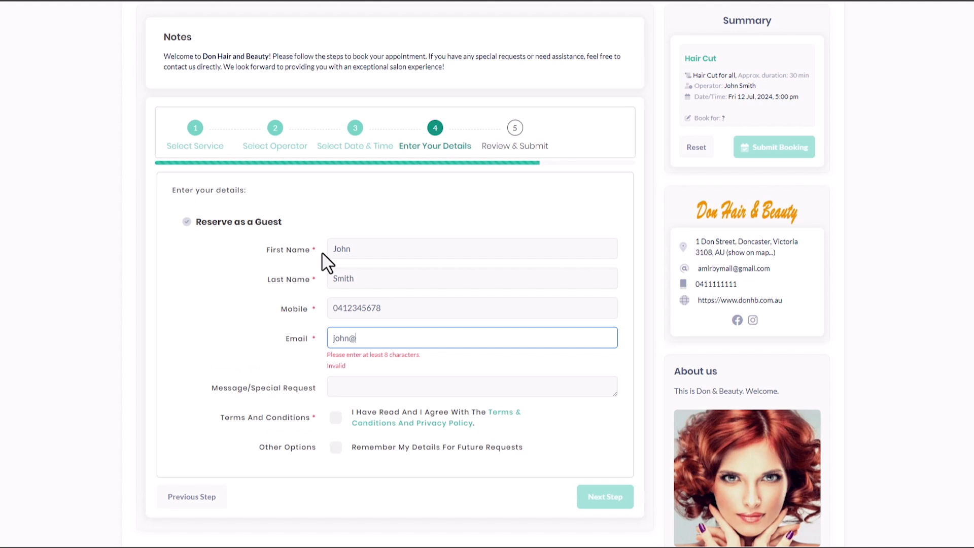
{"action": "type", "text": "abc.com"}
{"action": "key", "text": "Tab"}
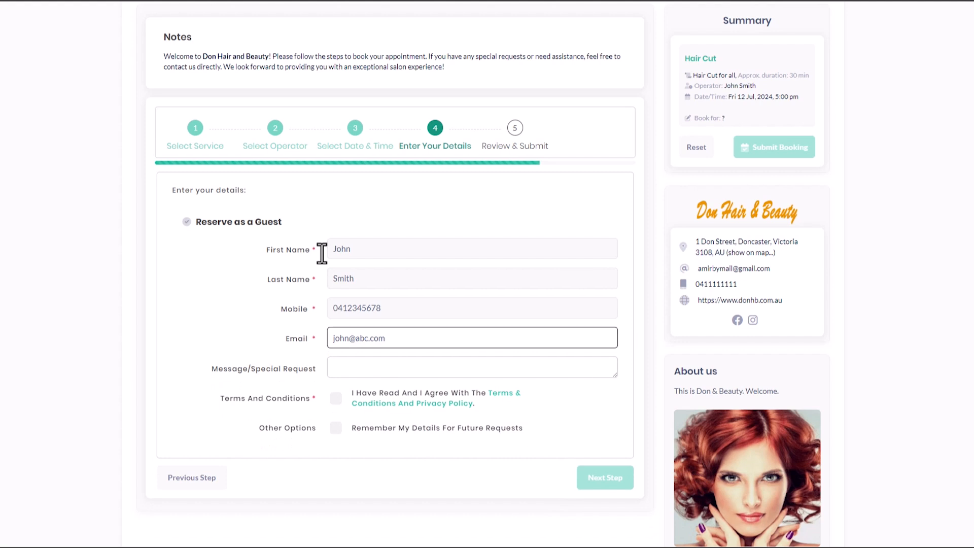
Step: Read the Terms & Conditions notes, close them, and tick the agreement checkbox
{"action": "left_click", "coordinate": [368, 405]}
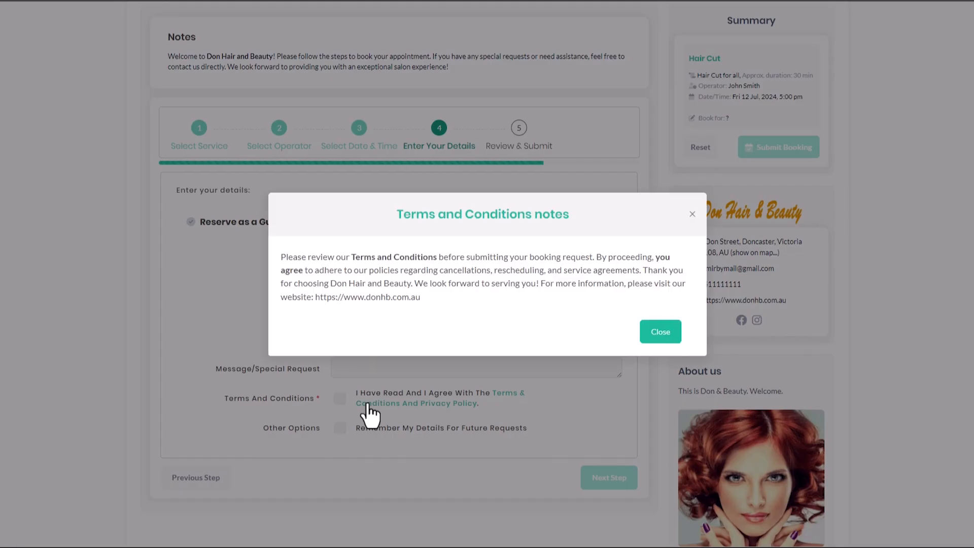
{"action": "left_click", "coordinate": [661, 332]}
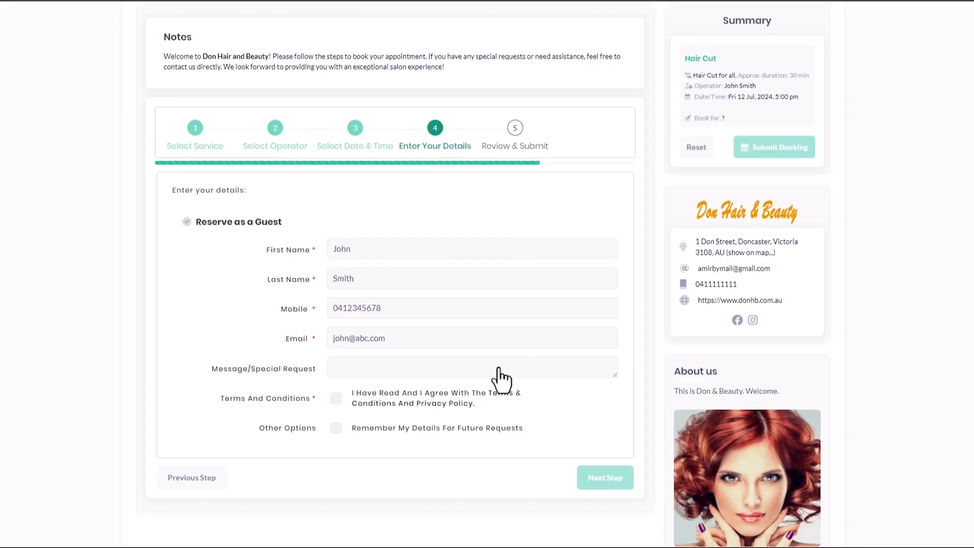
{"action": "left_click", "coordinate": [336, 398]}
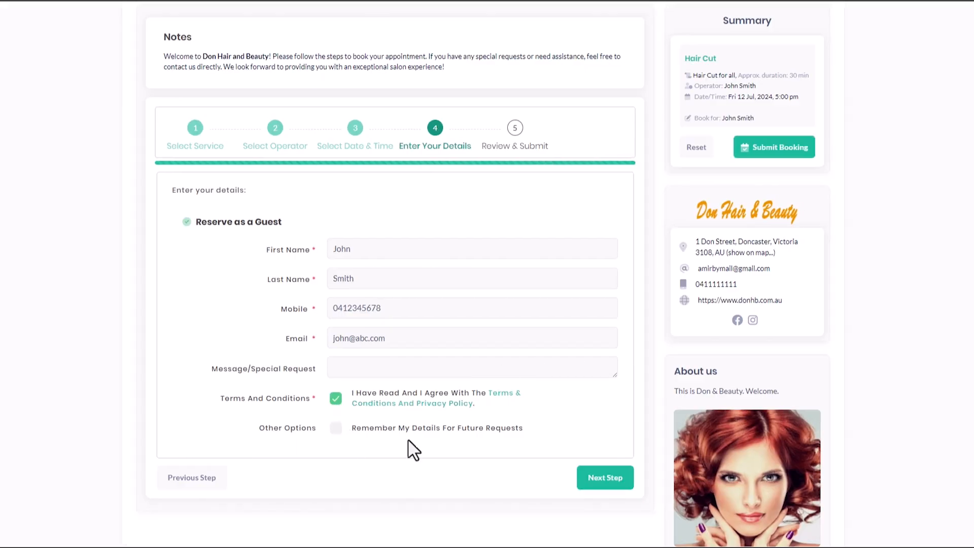
Step: Review the Hair Cut booking, submit it, and dismiss the success confirmation
{"action": "left_click", "coordinate": [617, 477]}
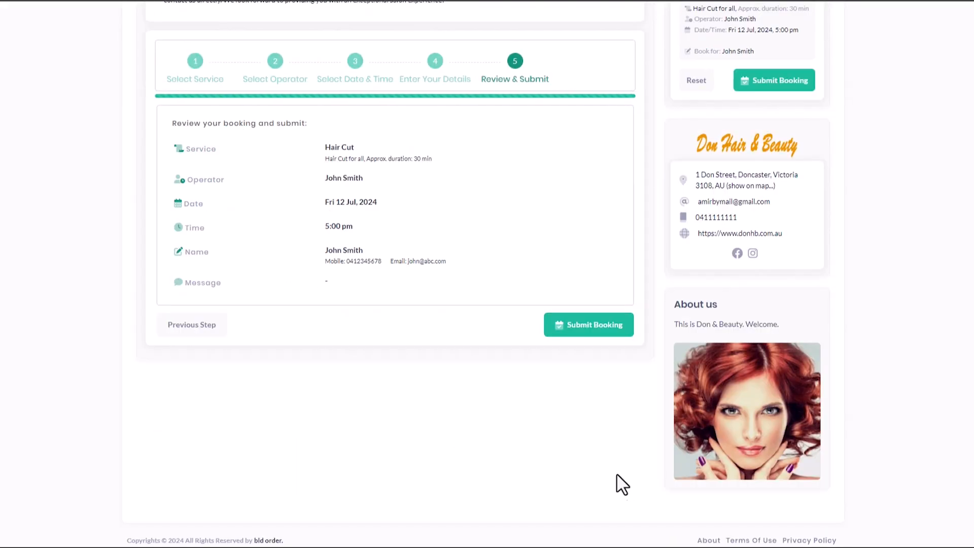
{"action": "scroll", "coordinate": [620, 483], "scroll_direction": "up", "scroll_amount": 2}
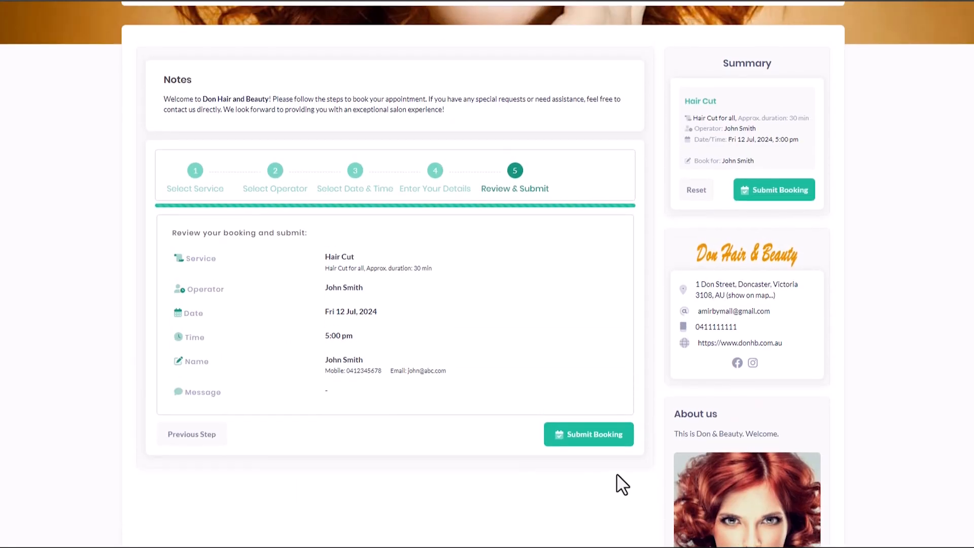
{"action": "left_click", "coordinate": [600, 440]}
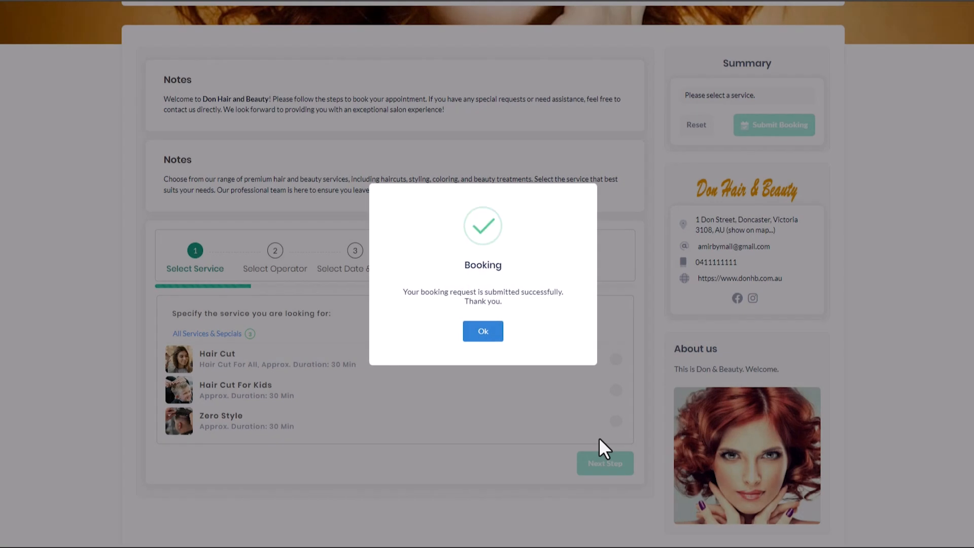
{"action": "left_click", "coordinate": [482, 332]}
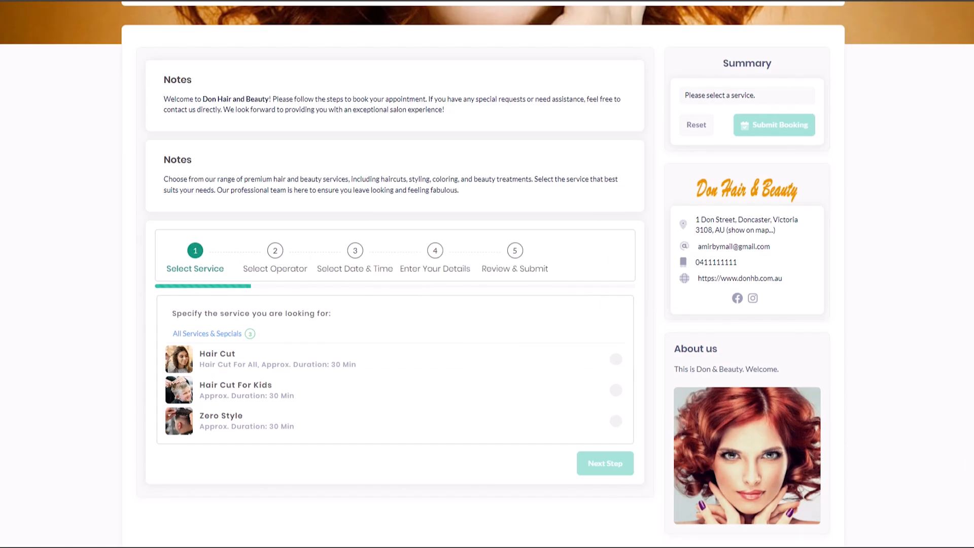